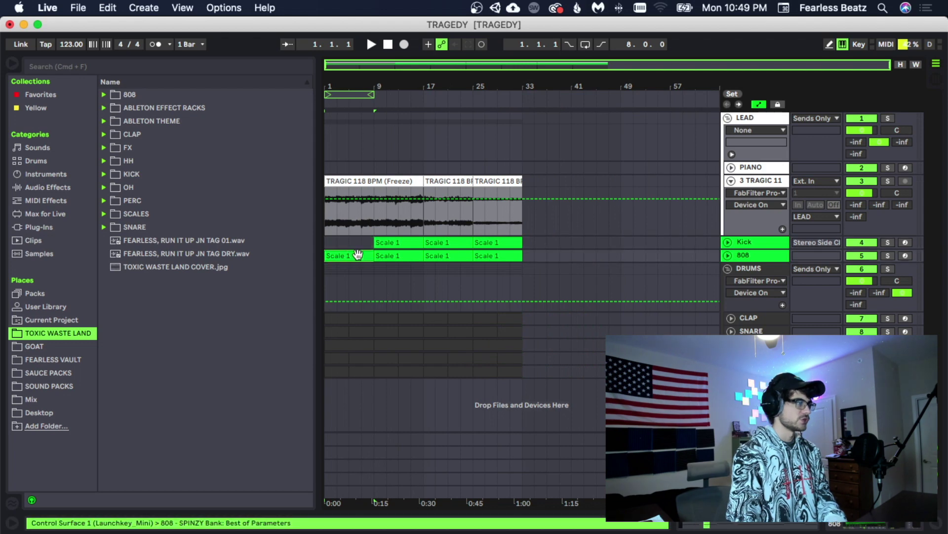
Delete the 808 and all drum clips in bars 1 to 9, and collapse the TRAGIC melody track
{"action": "left_click_drag", "start_coordinate": [326, 254], "coordinate": [372, 373]}
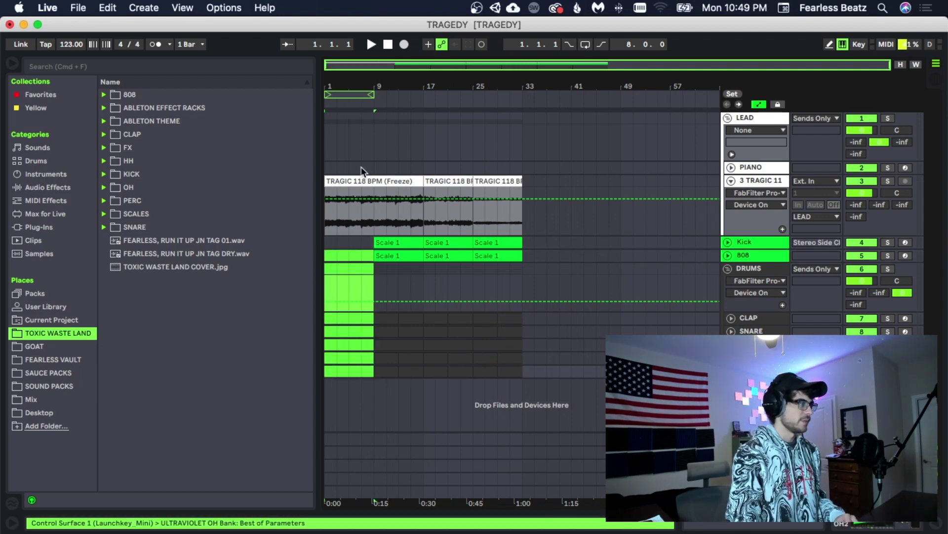
{"action": "left_click", "coordinate": [359, 180]}
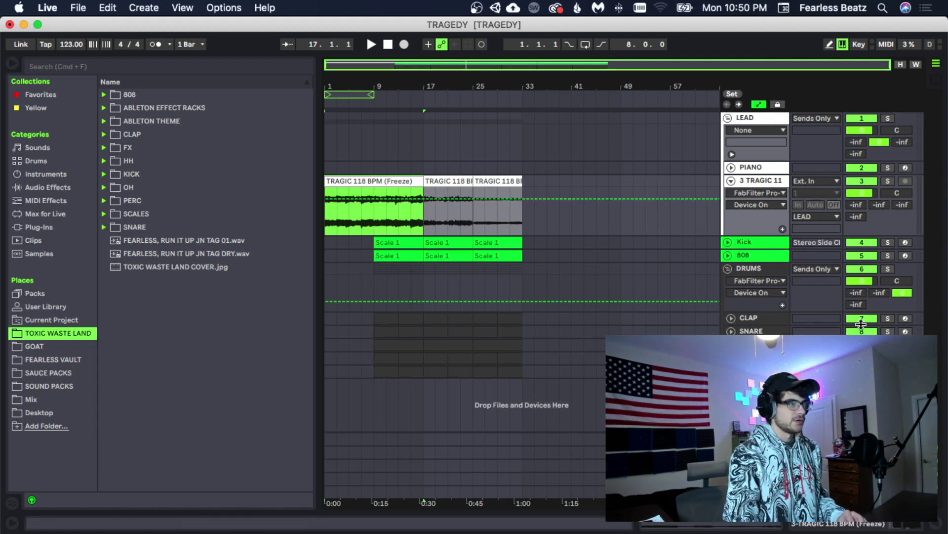
{"action": "left_click", "coordinate": [734, 182]}
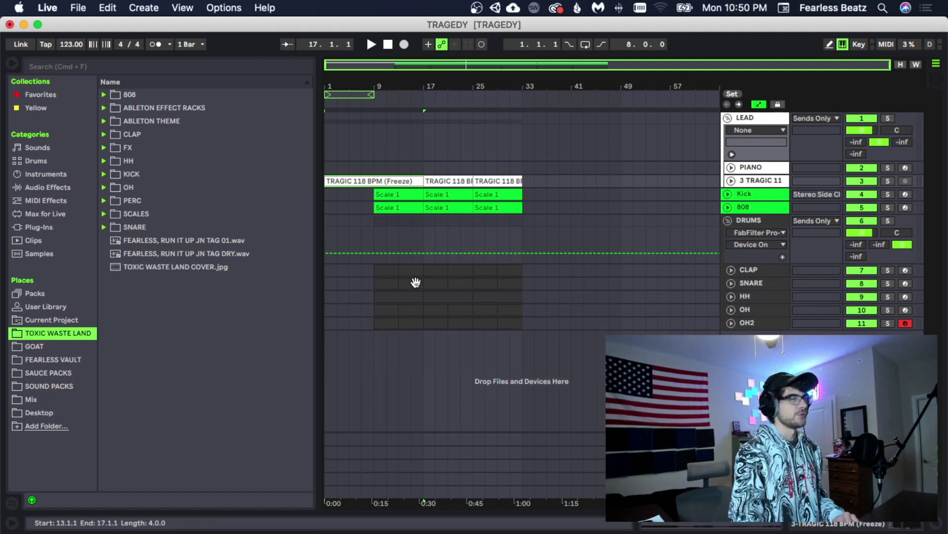
Delete the Kick, OH and OH2 clips between bars 9 and 17, keeping the 808, clap, snare and hi-hat
{"action": "left_click", "coordinate": [403, 195]}
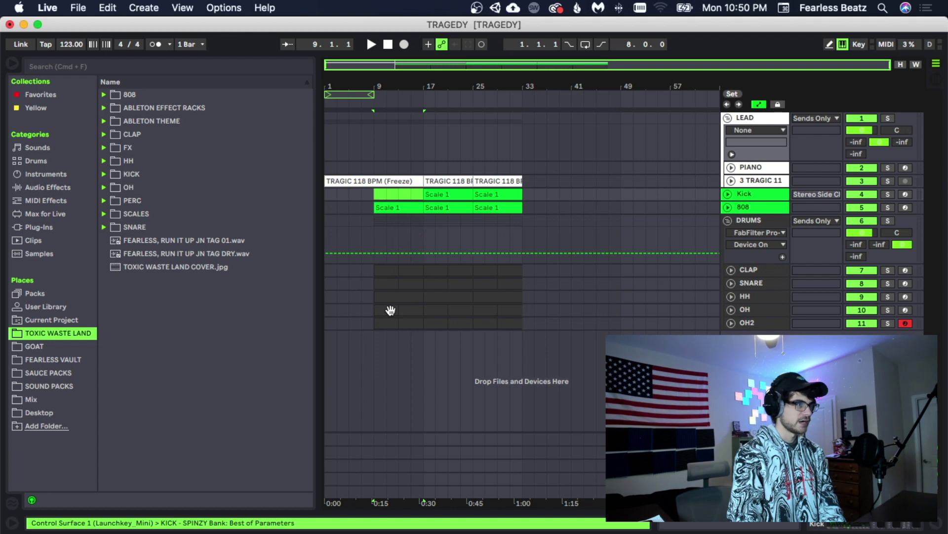
{"action": "left_click_drag", "start_coordinate": [389, 310], "coordinate": [411, 325]}
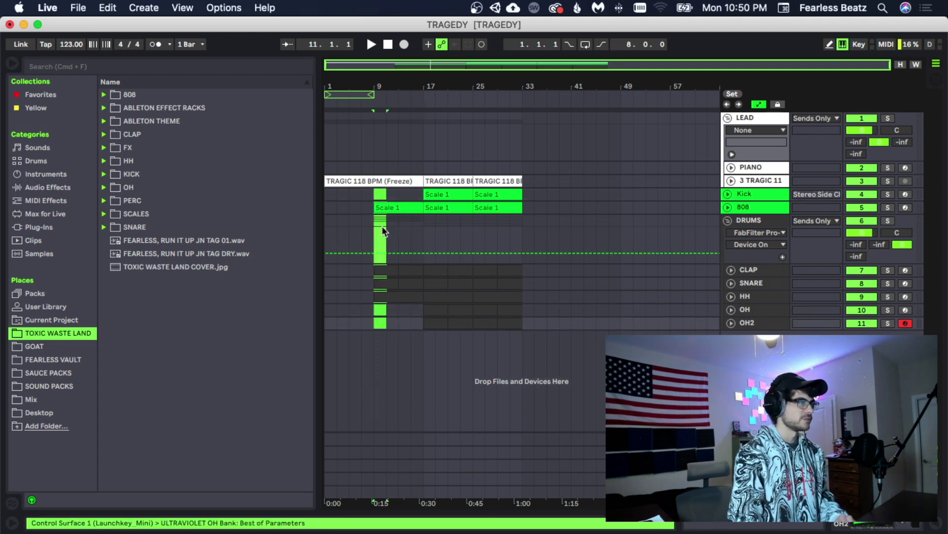
{"action": "left_click_drag", "start_coordinate": [382, 227], "coordinate": [417, 298]}
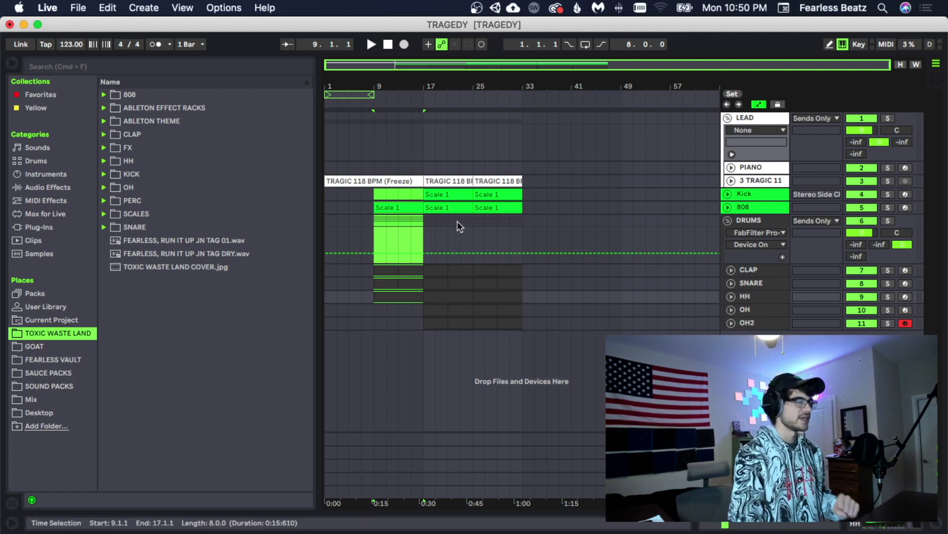
{"action": "left_click", "coordinate": [447, 191]}
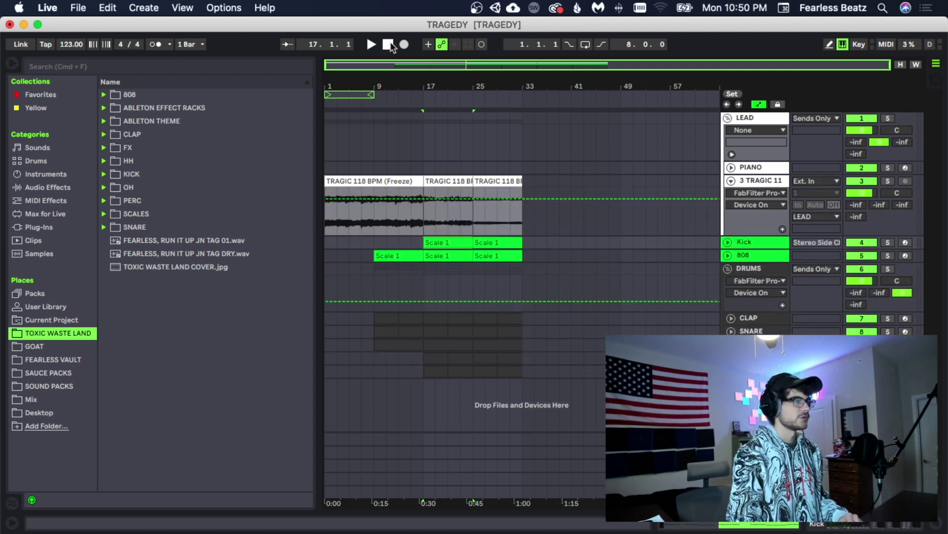
Play the arrangement from bar 1 through the end of the clips at bar 33, checking how the sections build
{"action": "key", "text": "space"}
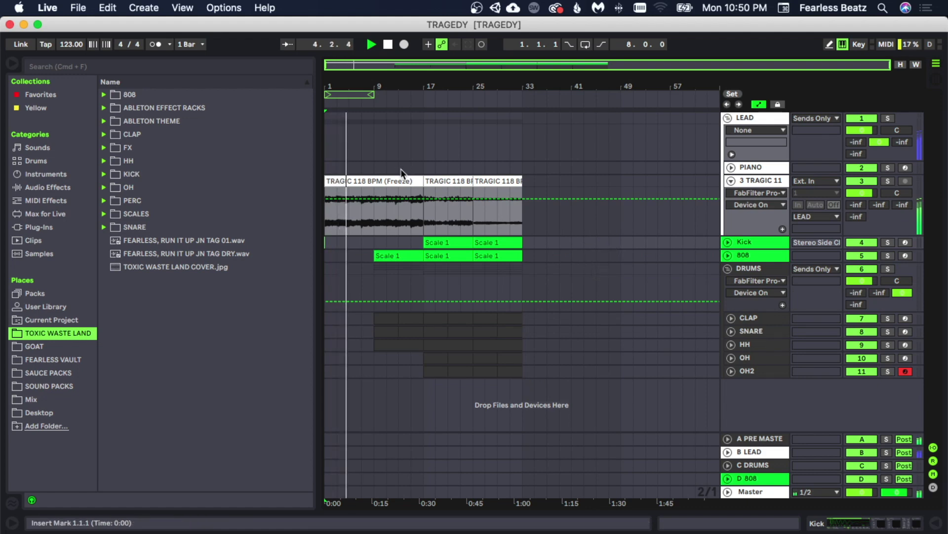
{"action": "left_click_drag", "start_coordinate": [399, 85], "coordinate": [446, 120]}
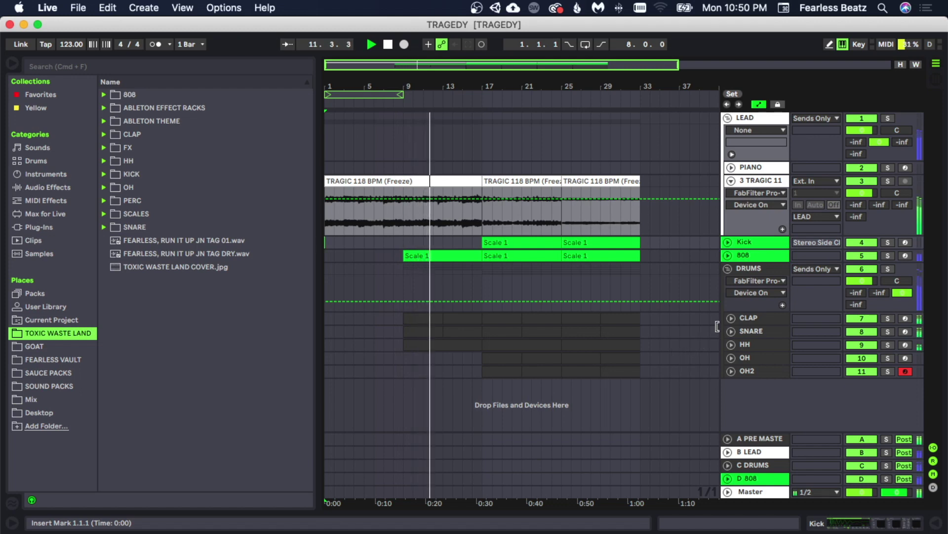
{"action": "left_click", "coordinate": [725, 255]}
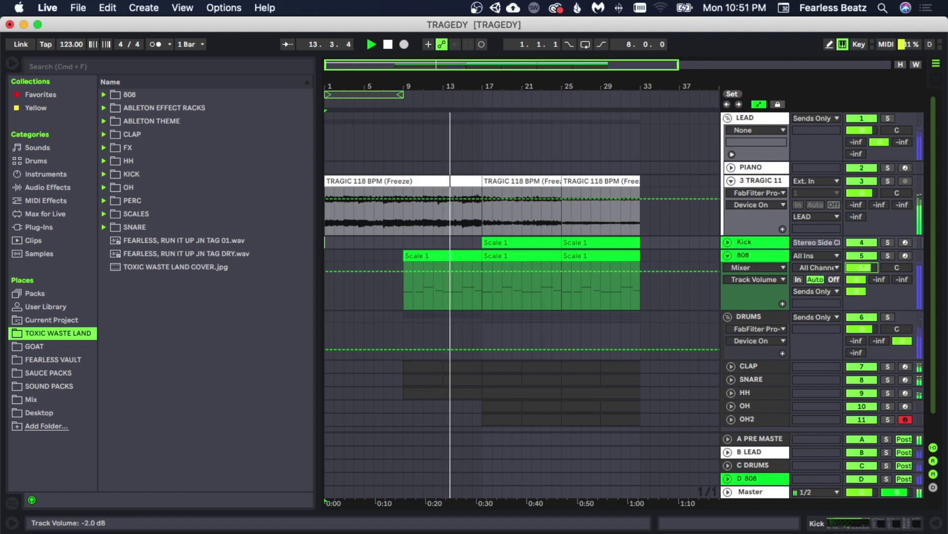
{"action": "left_click", "coordinate": [728, 255]}
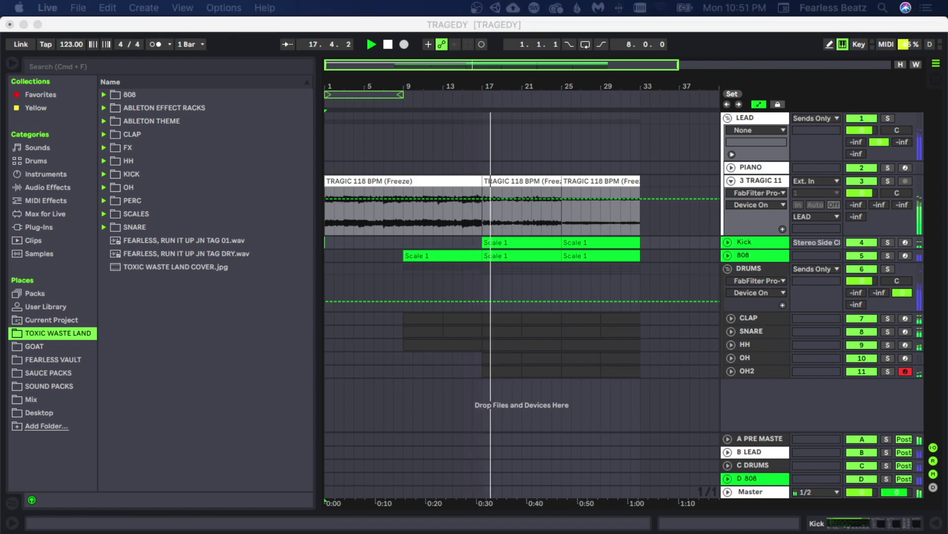
{"action": "left_click", "coordinate": [553, 244]}
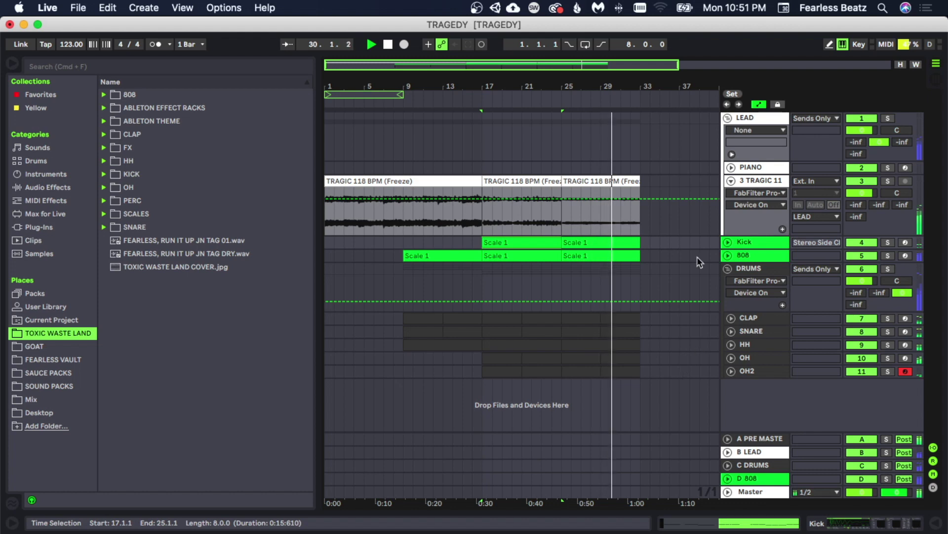
{"action": "left_click", "coordinate": [731, 181]}
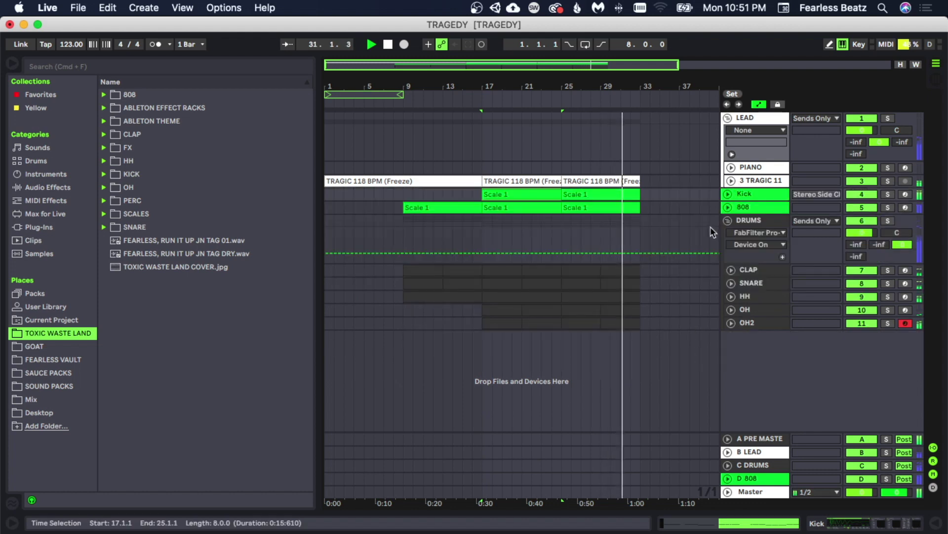
{"action": "left_click", "coordinate": [648, 322]}
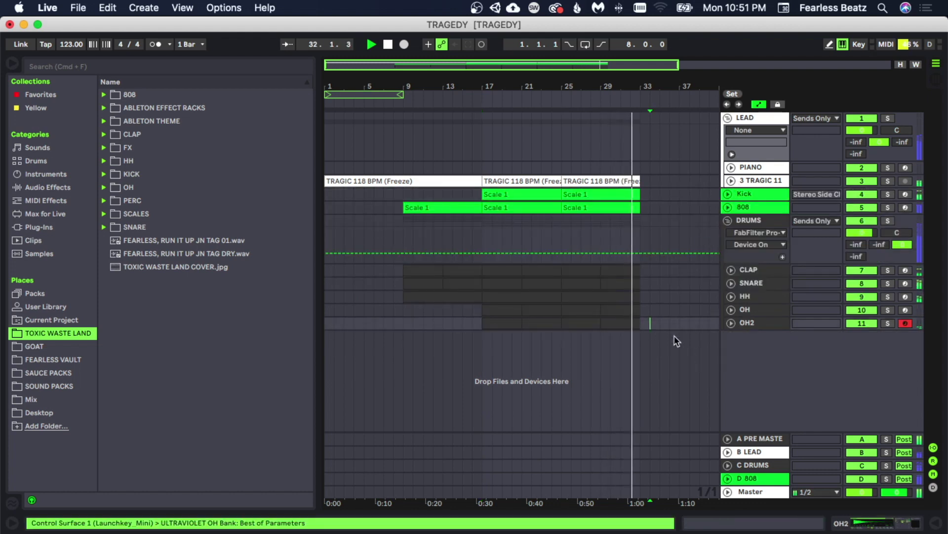
{"action": "key", "text": "space"}
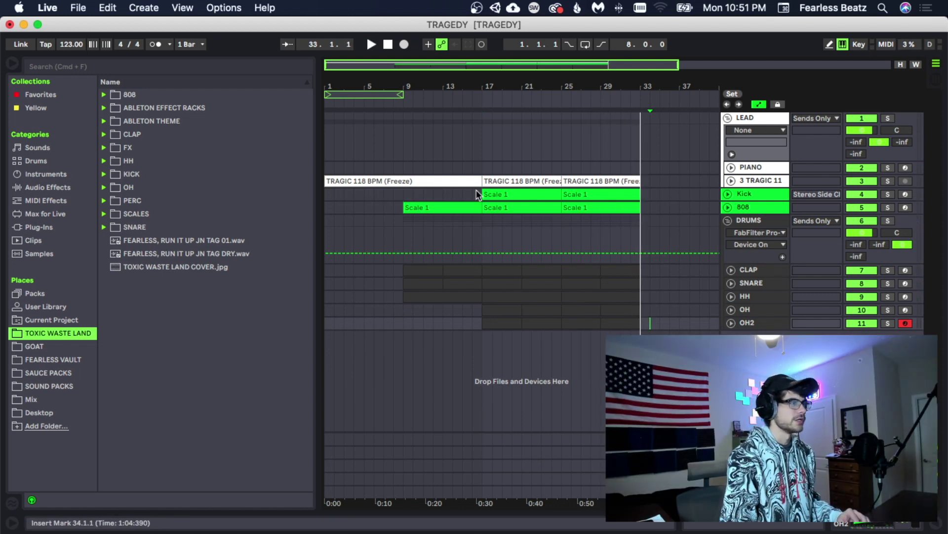
Copy the opening 16-bar TRAGIC melody clip to bar 33
{"action": "left_click_drag", "start_coordinate": [394, 181], "coordinate": [684, 191]}
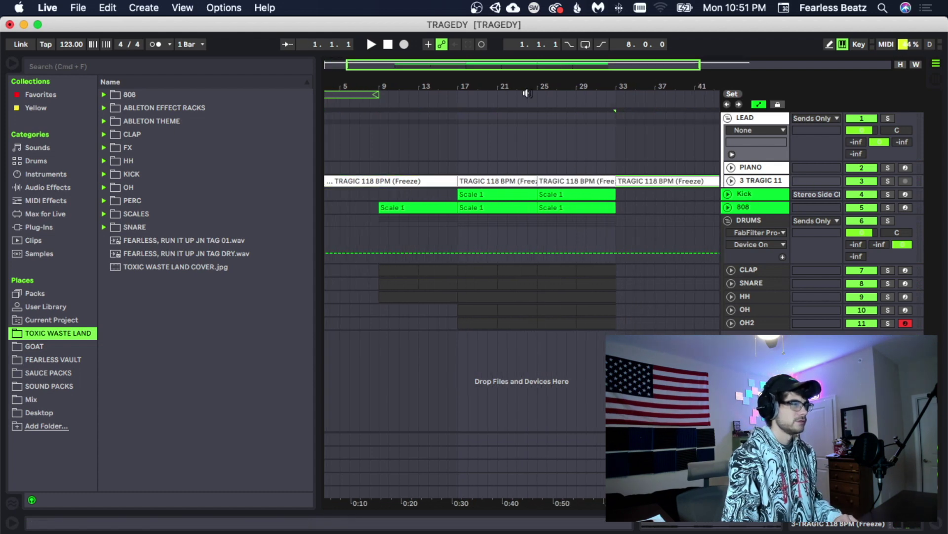
{"action": "key", "text": "minus"}
{"action": "left_click", "coordinate": [459, 195]}
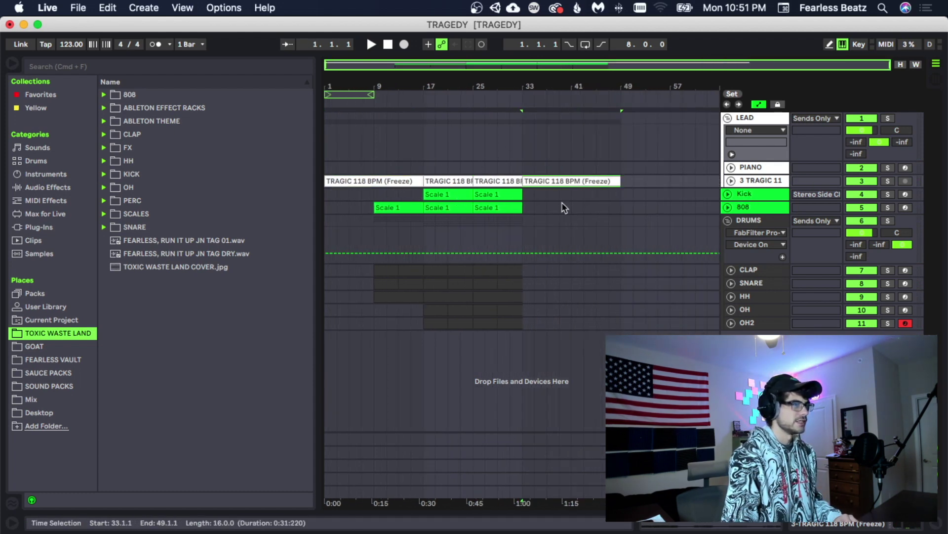
Duplicate the Kick, 808 and drum clips of bars 9 to 33 so that the copy starts at bar 41
{"action": "left_click_drag", "start_coordinate": [581, 197], "coordinate": [619, 324]}
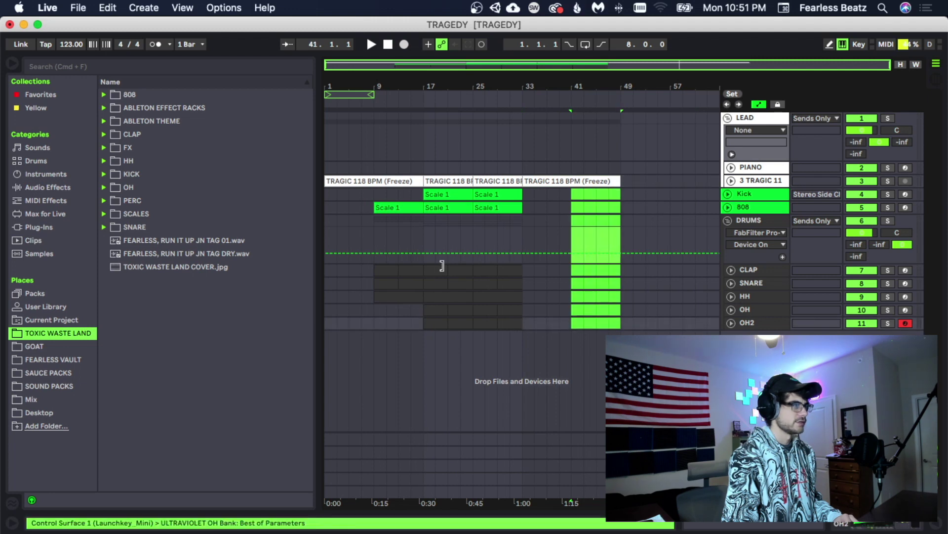
{"action": "left_click_drag", "start_coordinate": [375, 192], "coordinate": [515, 321]}
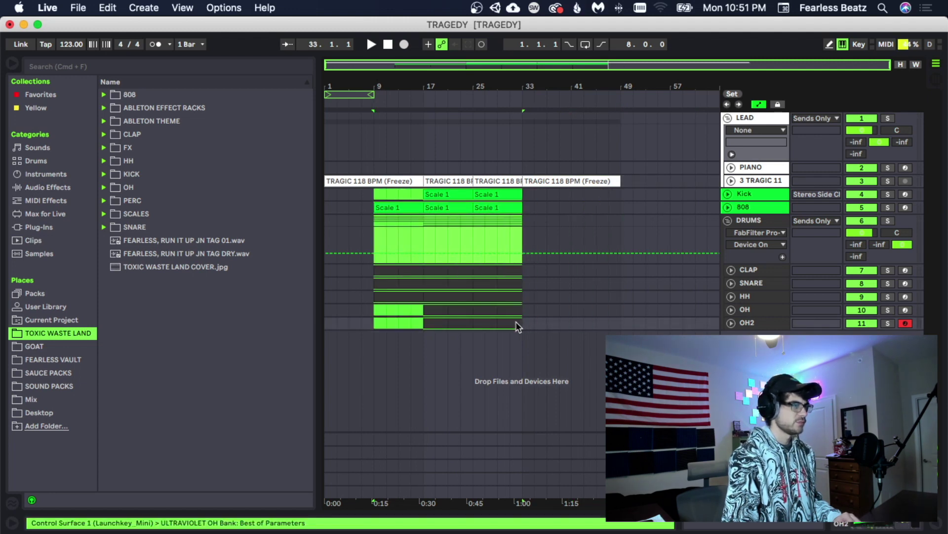
{"action": "left_click_drag", "start_coordinate": [386, 296], "coordinate": [579, 297]}
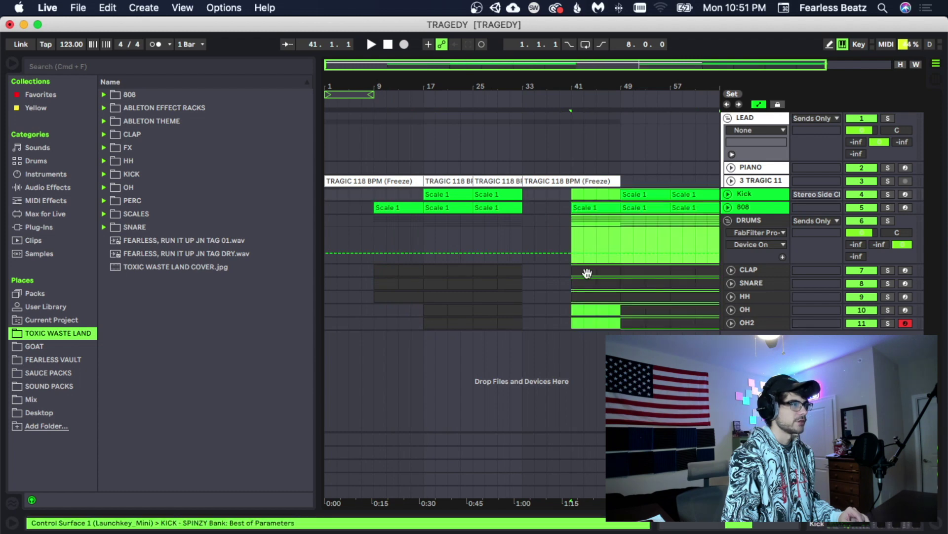
{"action": "left_click", "coordinate": [578, 202]}
{"action": "left_click_drag", "start_coordinate": [555, 84], "coordinate": [529, 84]}
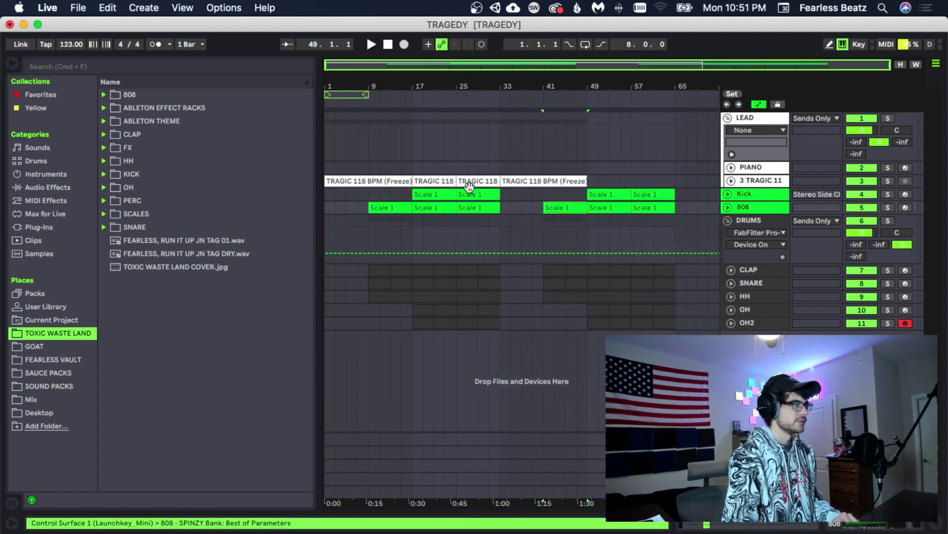
Copy the TRAGIC melody clips at bars 17 and 25 to bars 49 and 57
{"action": "left_click_drag", "start_coordinate": [415, 179], "coordinate": [604, 182]}
{"action": "left_click_drag", "start_coordinate": [474, 180], "coordinate": [650, 182]}
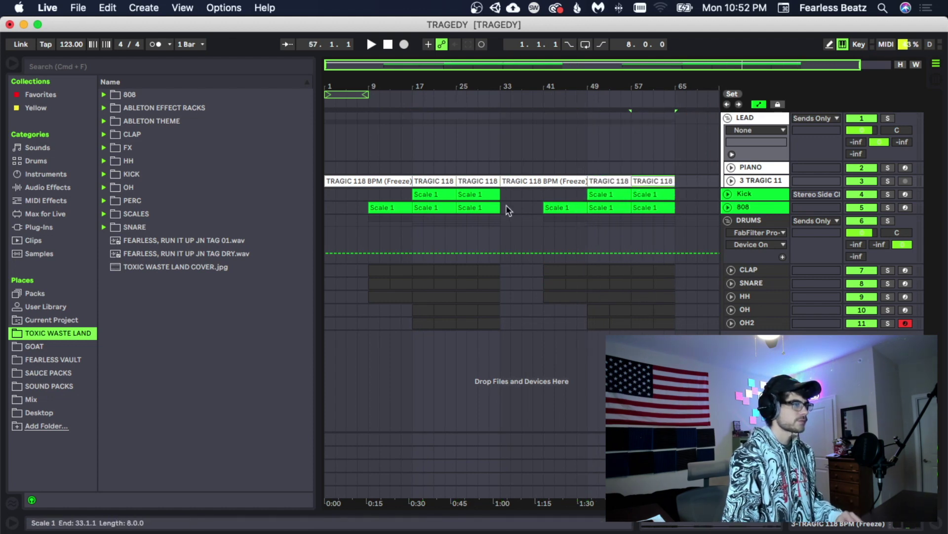
{"action": "left_click", "coordinate": [533, 322]}
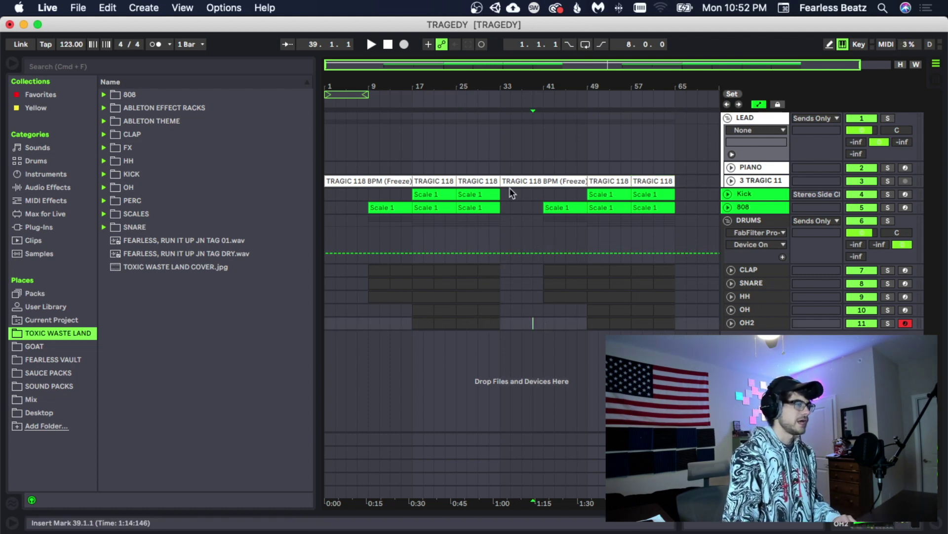
Expand the Kick and 808 tracks and trim the start of the 808 clip at bar 25 to 25.3.1
{"action": "left_click_drag", "start_coordinate": [480, 79], "coordinate": [553, 132]}
{"action": "left_click", "coordinate": [532, 204]}
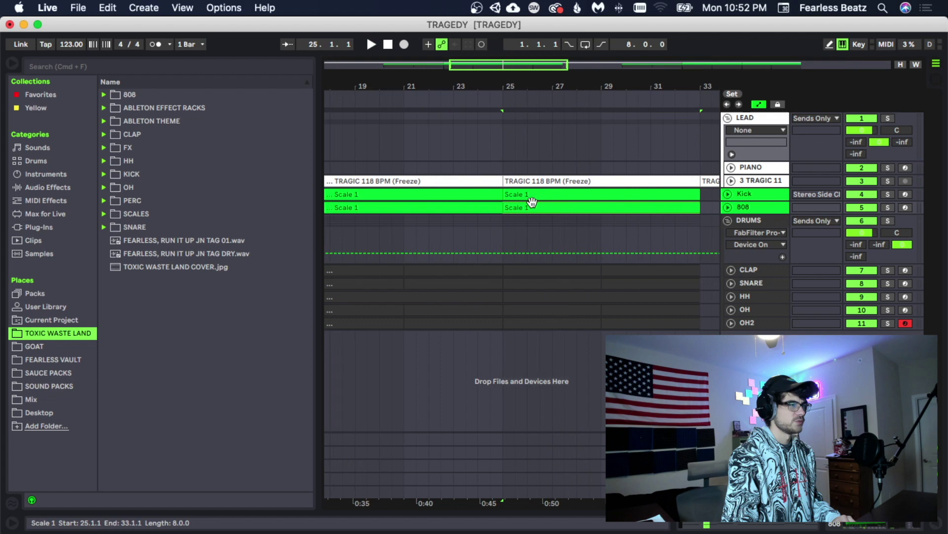
{"action": "left_click", "coordinate": [728, 207]}
{"action": "left_click", "coordinate": [728, 193]}
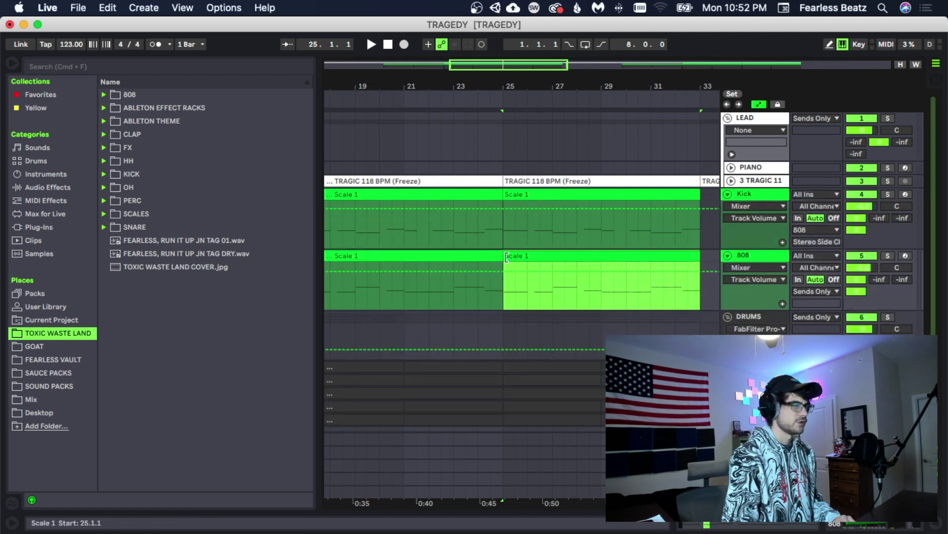
{"action": "left_click_drag", "start_coordinate": [507, 257], "coordinate": [516, 257]}
Expand the TRAGIC melody track and play from bar 25, auditioning the melody in solo
{"action": "left_click", "coordinate": [731, 181]}
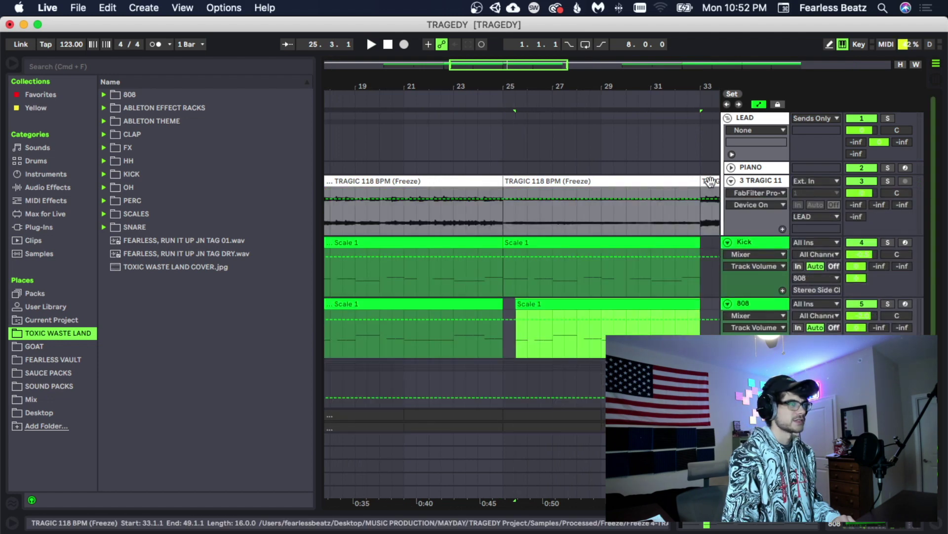
{"action": "left_click", "coordinate": [609, 181]}
{"action": "key", "text": "space"}
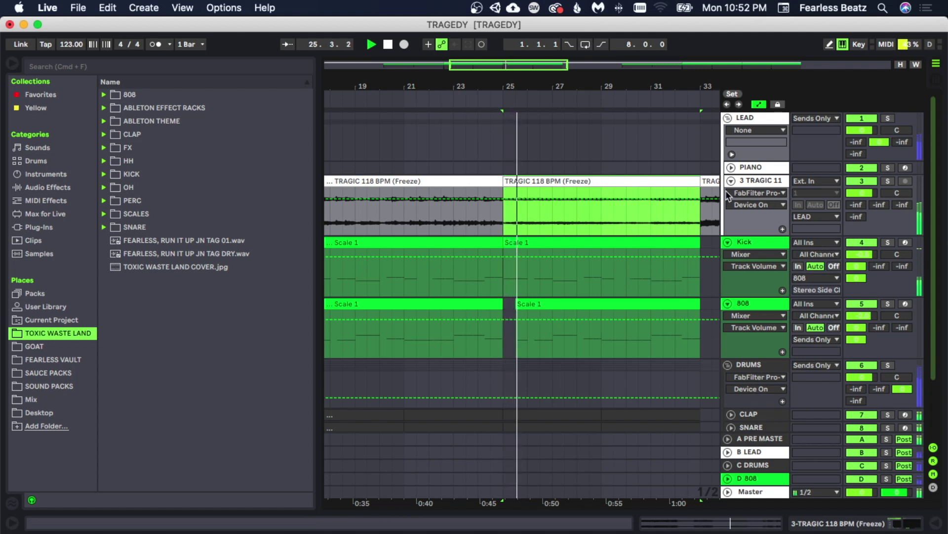
{"action": "left_click", "coordinate": [887, 180]}
{"action": "left_click", "coordinate": [883, 181]}
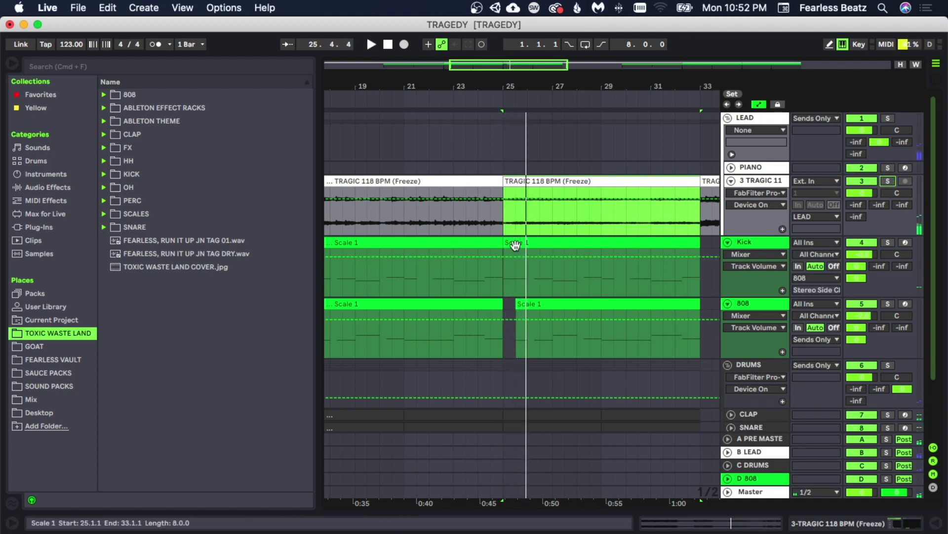
Trim the Kick, 808 and drum clips at bar 25 to start at bar 26, leaving a one-bar drop
{"action": "left_click_drag", "start_coordinate": [503, 242], "coordinate": [532, 243]}
{"action": "left_click_drag", "start_coordinate": [516, 316], "coordinate": [528, 342]}
{"action": "scroll", "coordinate": [539, 291], "scroll_direction": "down", "scroll_amount": 3}
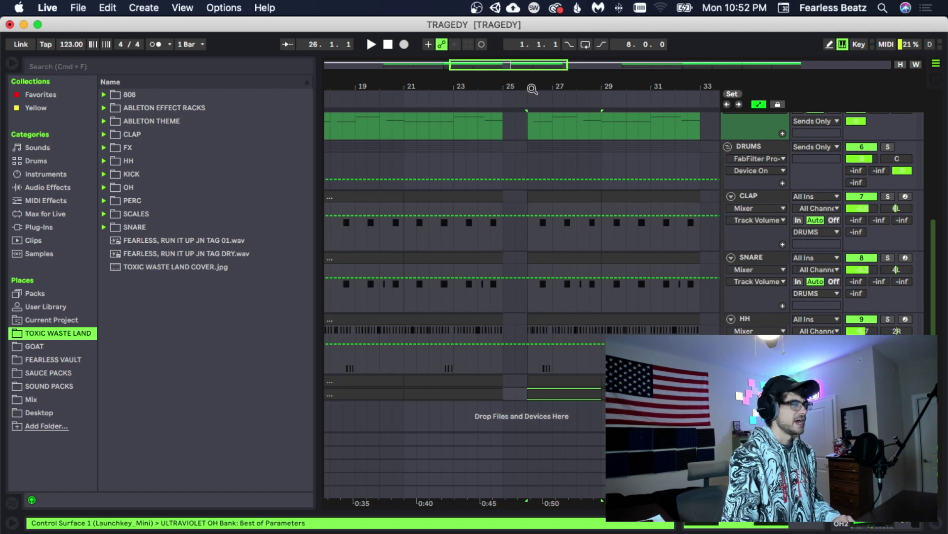
Extend the start of the HH clip at bar 26 back to 25.3.3 and play the transition from bar 25
{"action": "left_click_drag", "start_coordinate": [532, 89], "coordinate": [535, 129]}
{"action": "left_click", "coordinate": [538, 321]}
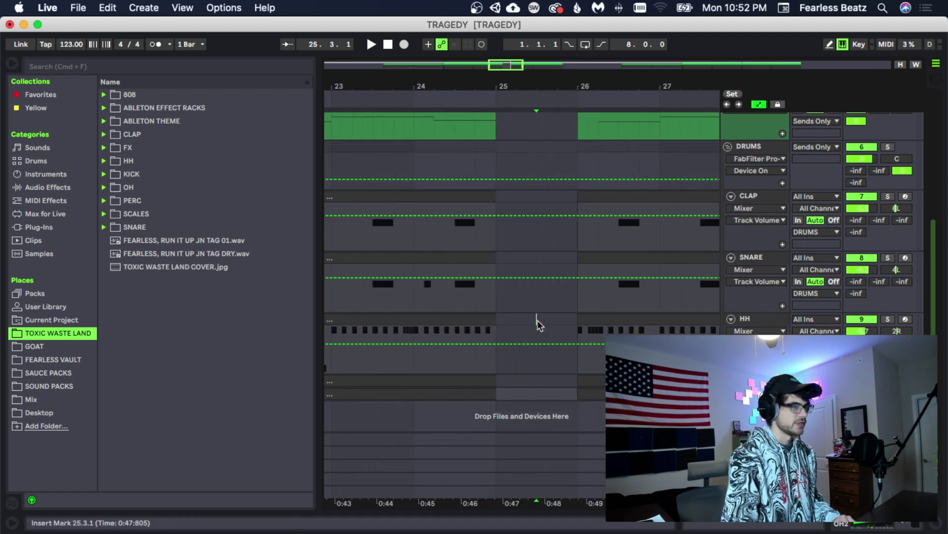
{"action": "left_click", "coordinate": [579, 320]}
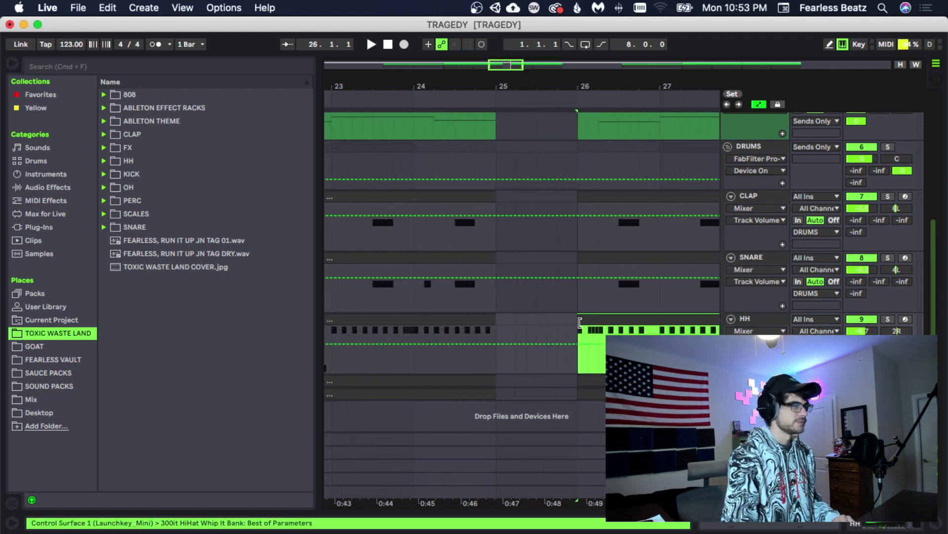
{"action": "mouse_move", "coordinate": [577, 318]}
{"action": "left_mouse_down"}
{"action": "mouse_move", "coordinate": [525, 318]}
{"action": "mouse_move", "coordinate": [550, 317]}
{"action": "left_mouse_up"}
{"action": "left_click", "coordinate": [504, 322]}
{"action": "key", "text": "space"}
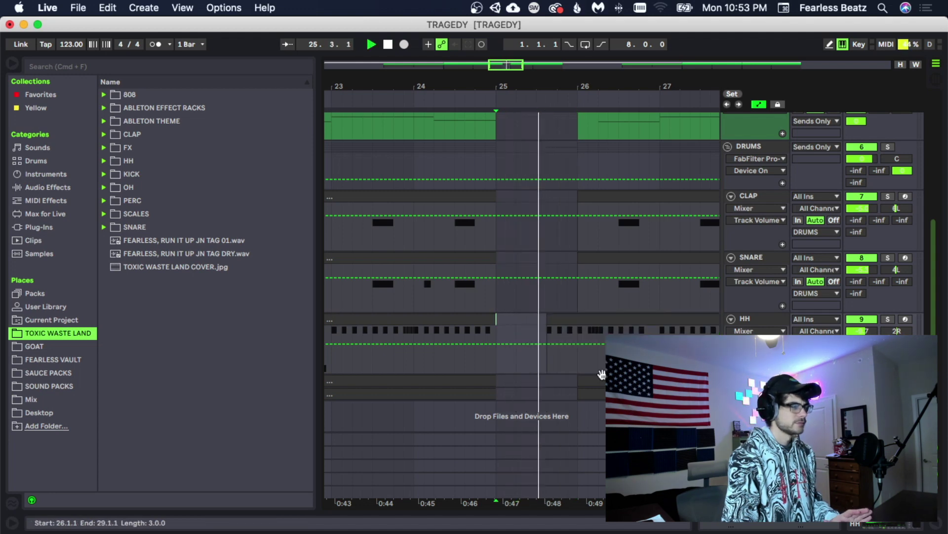
Trim the HH clip's start to the last beat of bar 25 and play the drop again from bar 25
{"action": "left_click", "coordinate": [561, 330]}
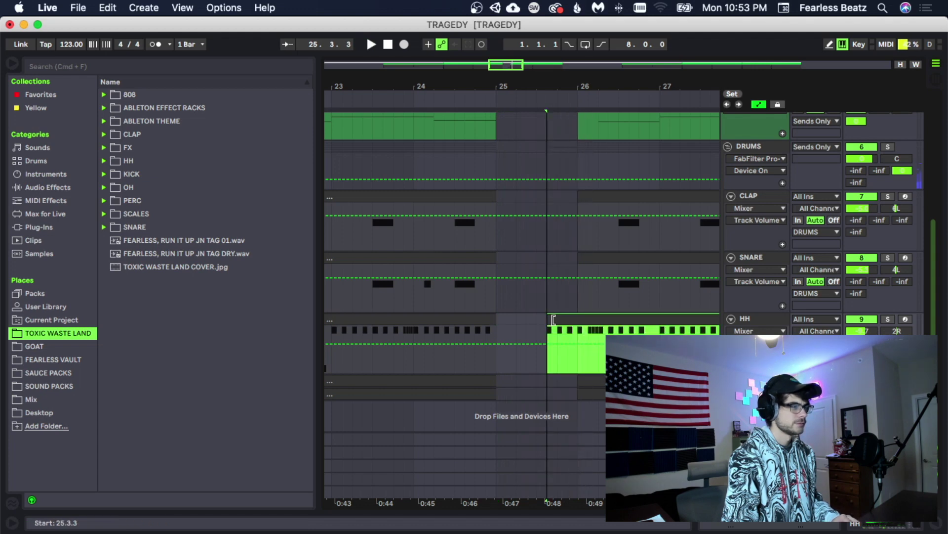
{"action": "left_click", "coordinate": [493, 321]}
{"action": "key", "text": "space"}
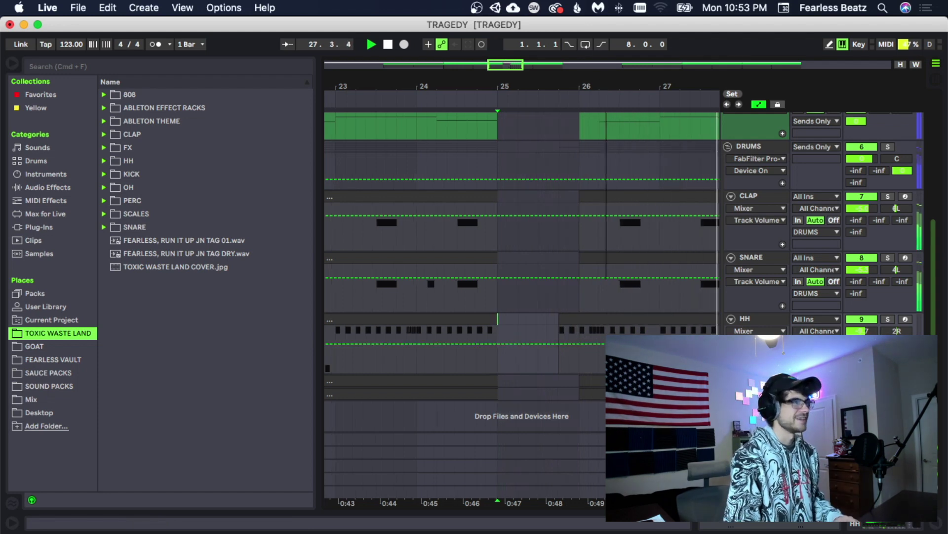
{"action": "left_click_drag", "start_coordinate": [606, 86], "coordinate": [456, 86]}
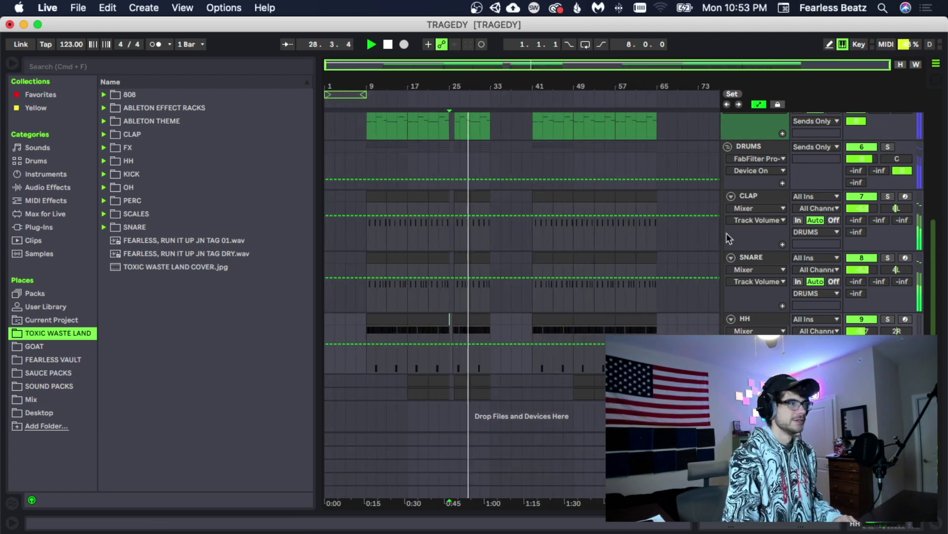
Collapse the expanded drum tracks and delete all clips from bar 33 onward, including the leftover melody piece
{"action": "left_click", "coordinate": [731, 257]}
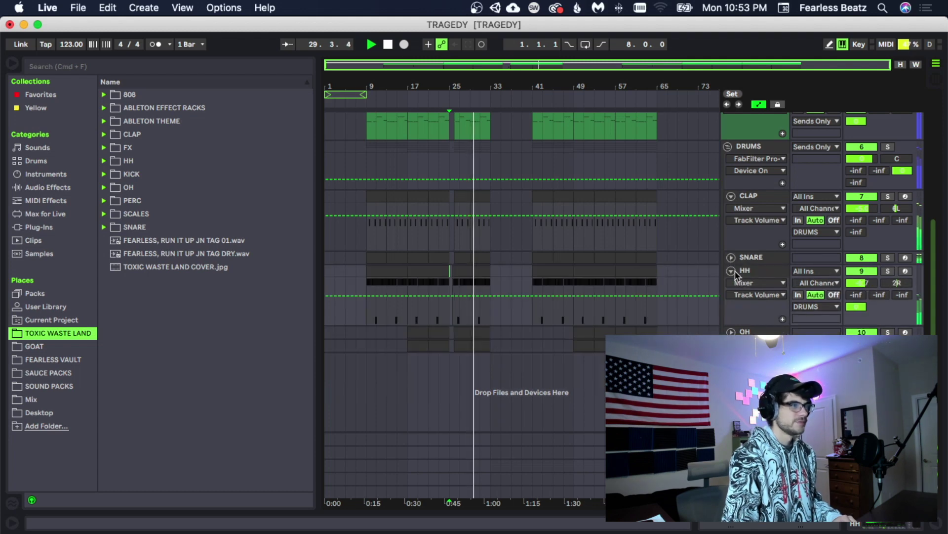
{"action": "scroll", "coordinate": [623, 286], "scroll_direction": "up", "scroll_amount": 5}
{"action": "left_click_drag", "start_coordinate": [501, 168], "coordinate": [667, 377]}
{"action": "key", "text": "Delete"}
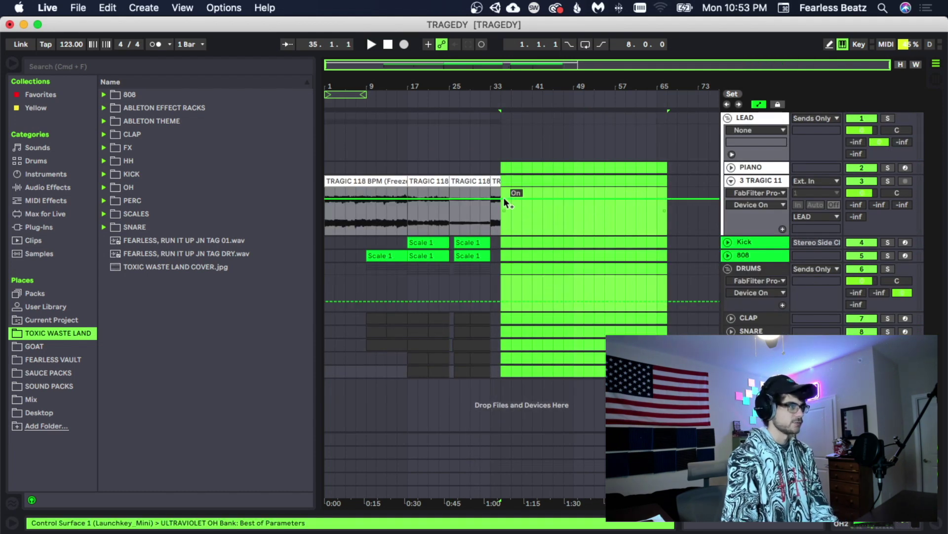
{"action": "left_click", "coordinate": [493, 179]}
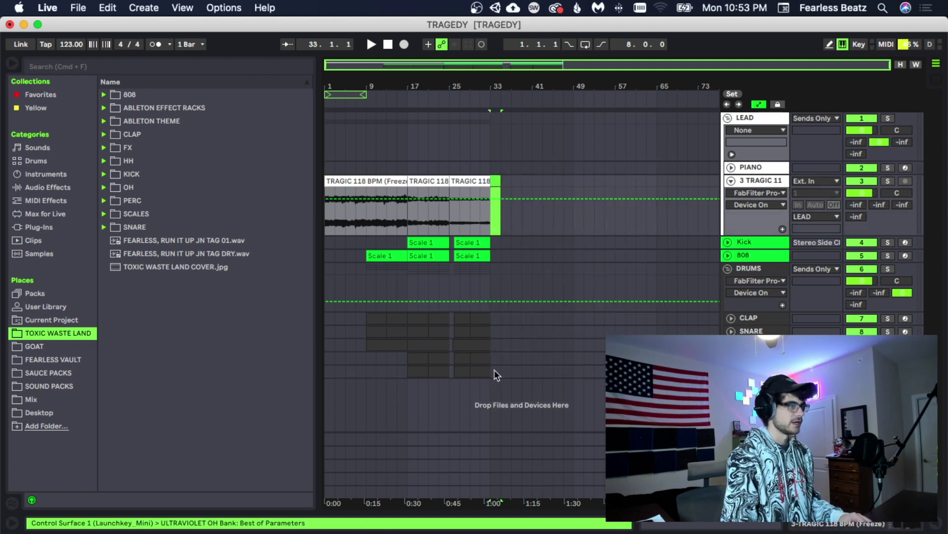
Duplicate all clips from bars 1 to 33 across every track so the copy starts at bar 33
{"action": "left_click_drag", "start_coordinate": [494, 370], "coordinate": [301, 176]}
{"action": "key", "text": "super+c"}
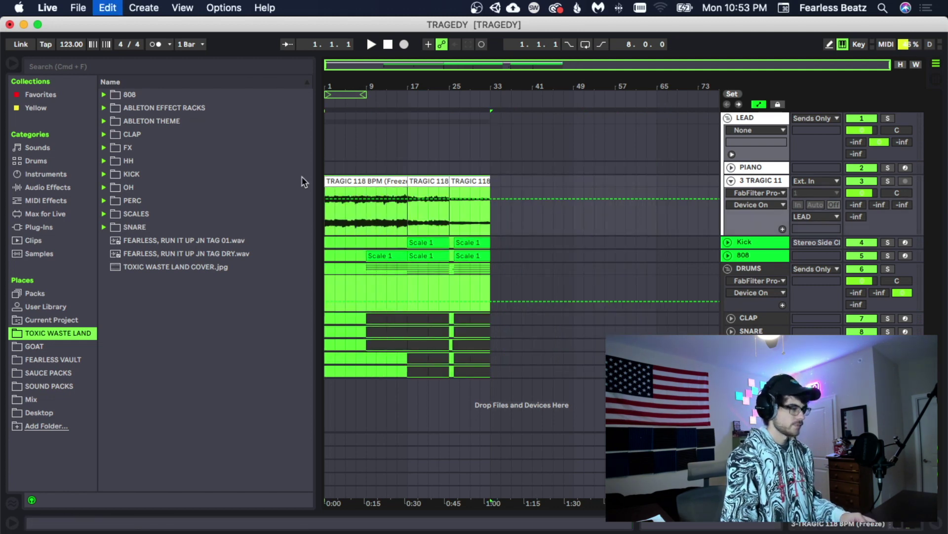
{"action": "key", "text": "super+d"}
{"action": "left_click", "coordinate": [515, 200]}
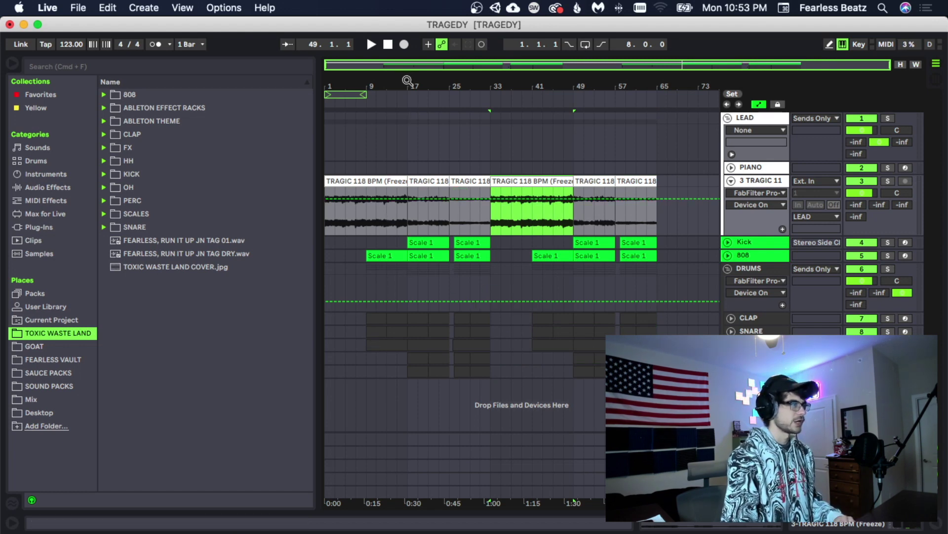
Delete the SNARE clips between bars 9 and 17
{"action": "mouse_move", "coordinate": [409, 83]}
{"action": "left_mouse_down"}
{"action": "mouse_move", "coordinate": [409, 104]}
{"action": "mouse_move", "coordinate": [473, 107]}
{"action": "left_mouse_up"}
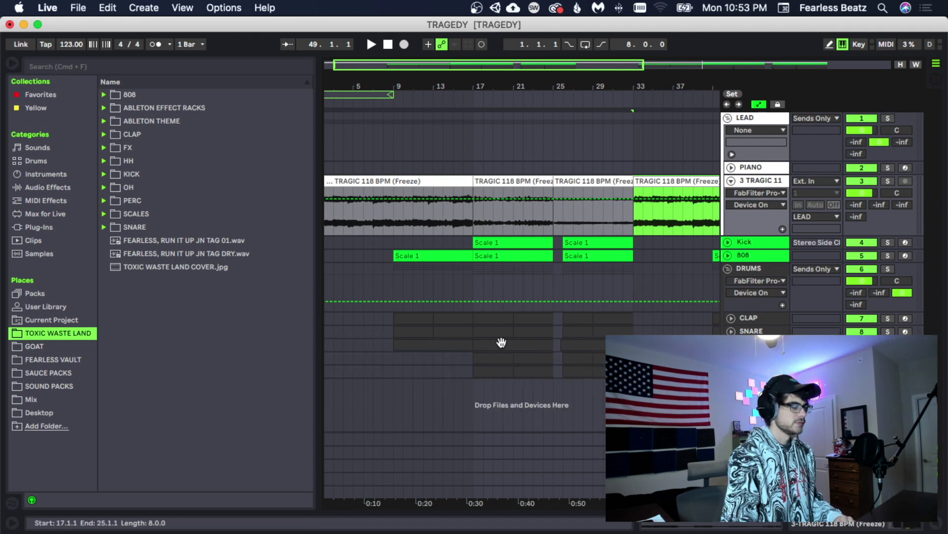
{"action": "left_click", "coordinate": [424, 330]}
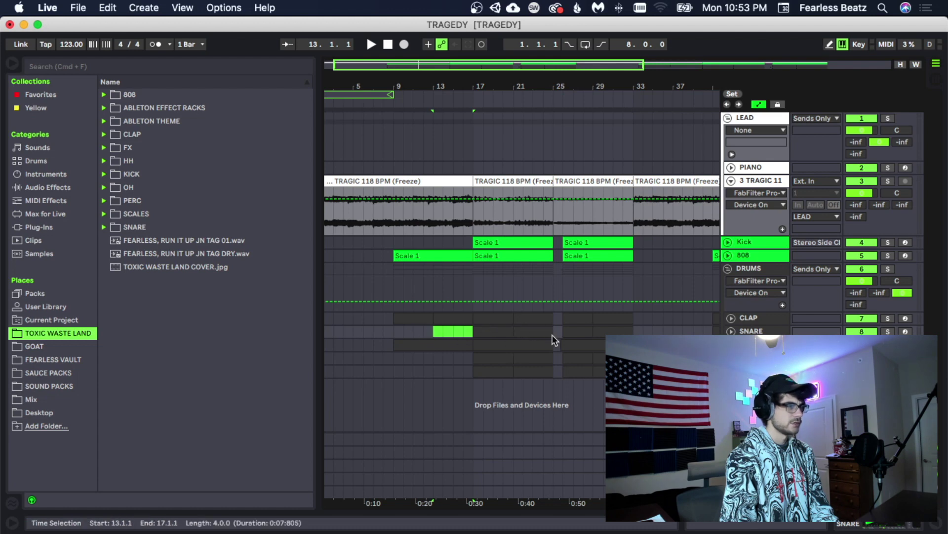
{"action": "left_click", "coordinate": [393, 330]}
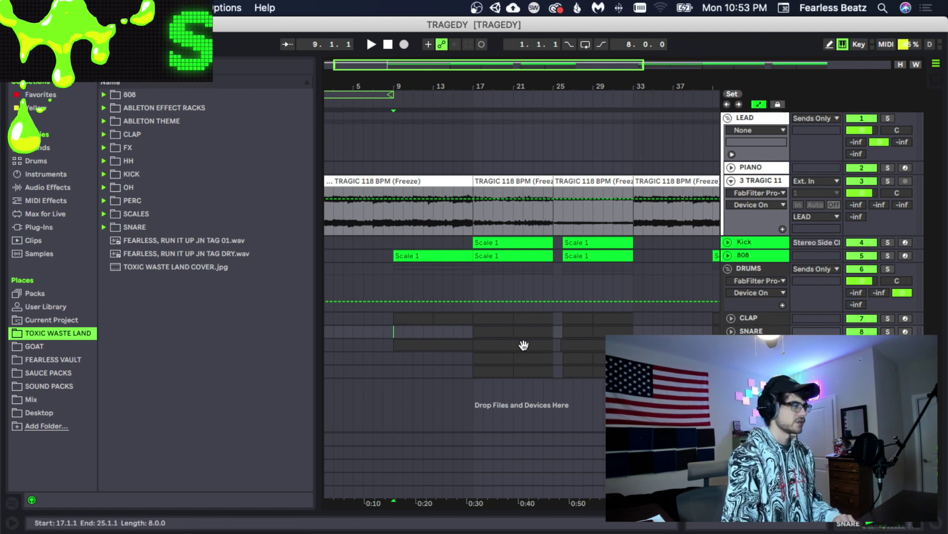
Play the arrangement from bar 9 to check the verse and its transition into bar 17
{"action": "key", "text": "space"}
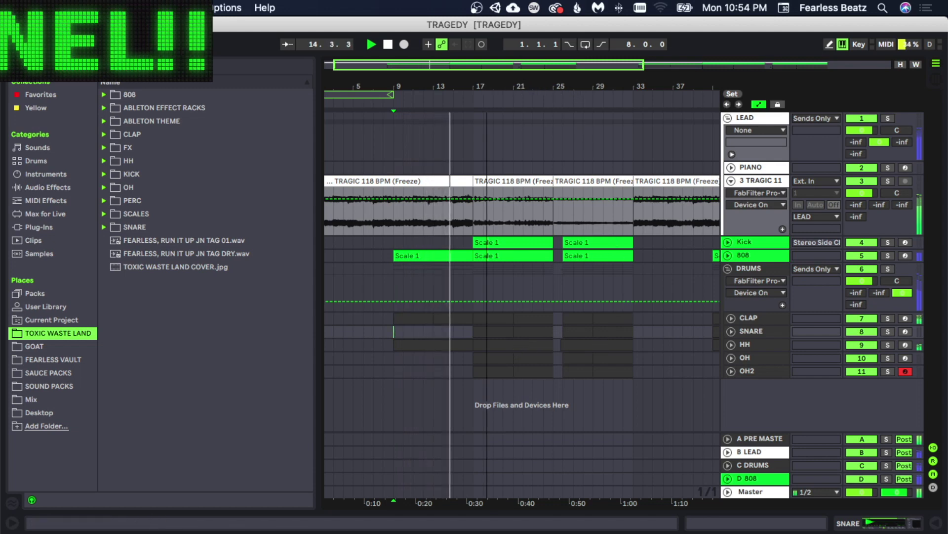
{"action": "left_click_drag", "start_coordinate": [521, 85], "coordinate": [675, 217]}
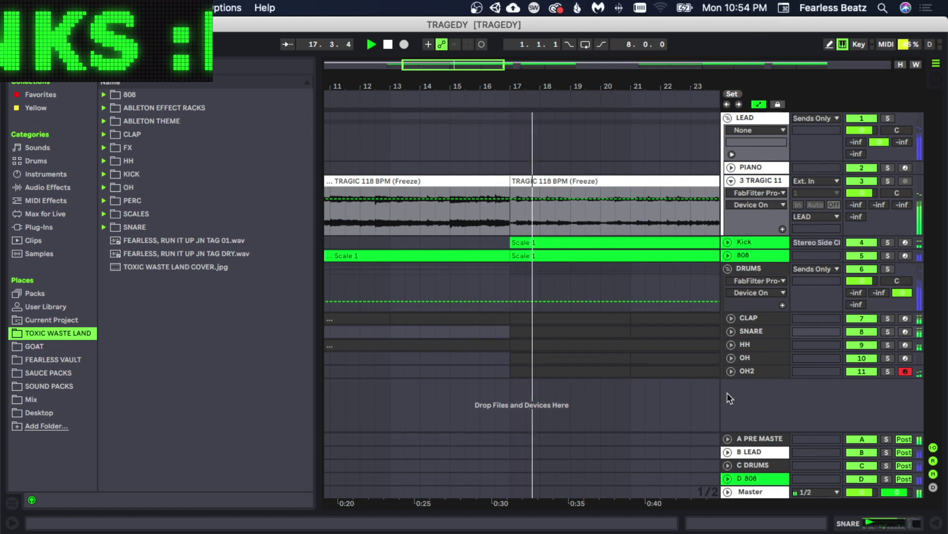
{"action": "left_click_drag", "start_coordinate": [593, 87], "coordinate": [464, 70]}
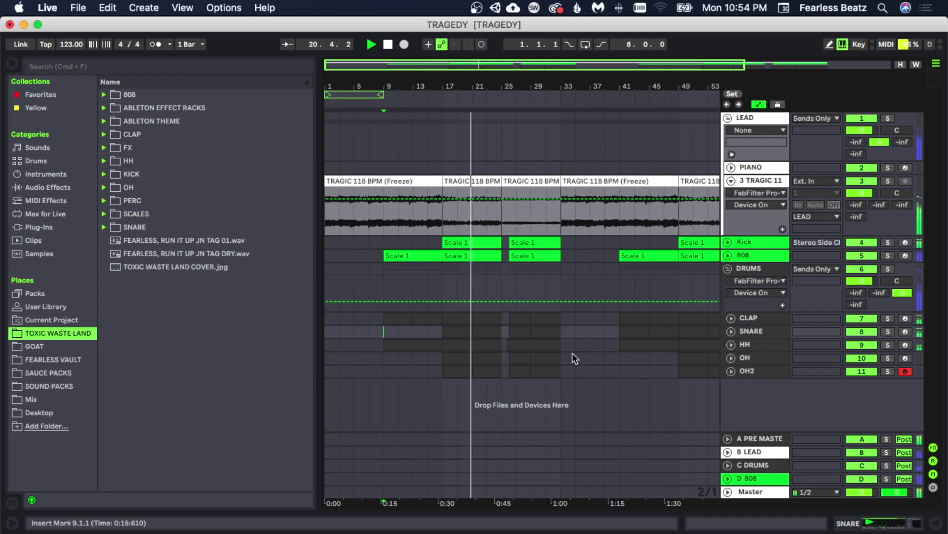
Stop playback and delete the duplicated SNARE clips between bars 41 and 49
{"action": "key", "text": "space"}
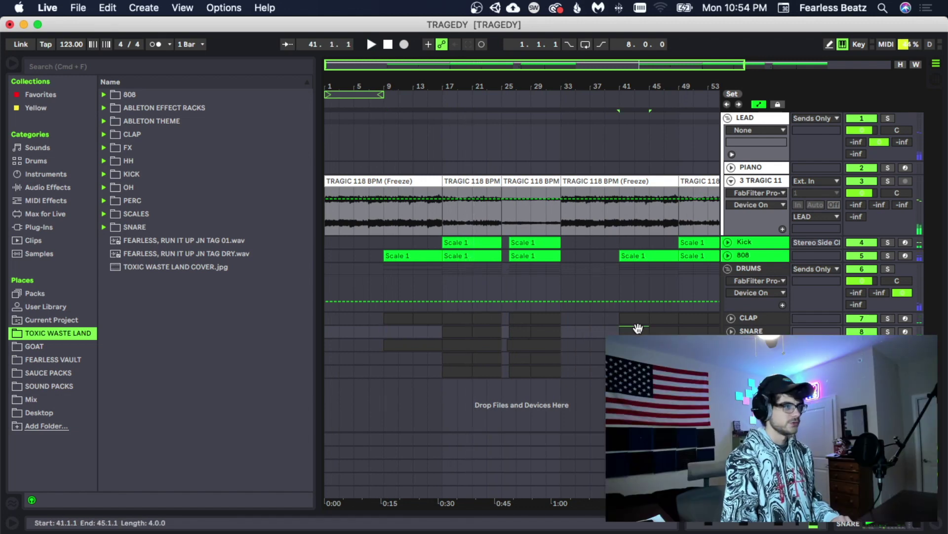
{"action": "left_click", "coordinate": [657, 330]}
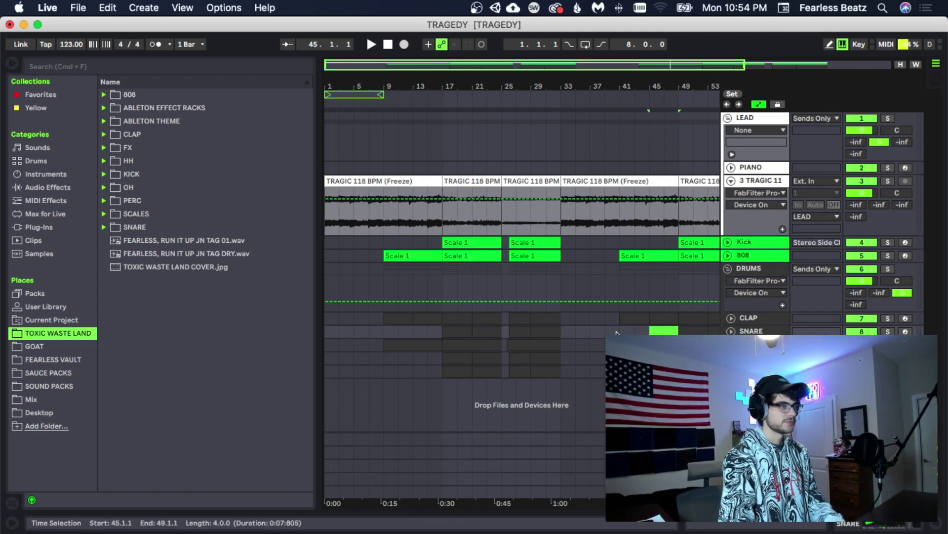
Review the kick, 808 and drum layers of each section between bars 9 and 33 by selecting their ranges
{"action": "left_click_drag", "start_coordinate": [383, 331], "coordinate": [438, 342]}
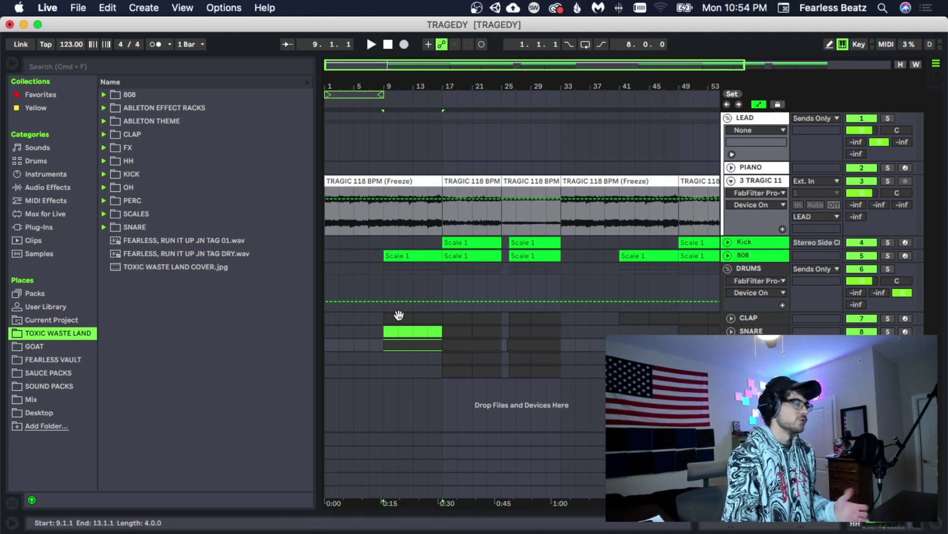
{"action": "key", "text": "Delete"}
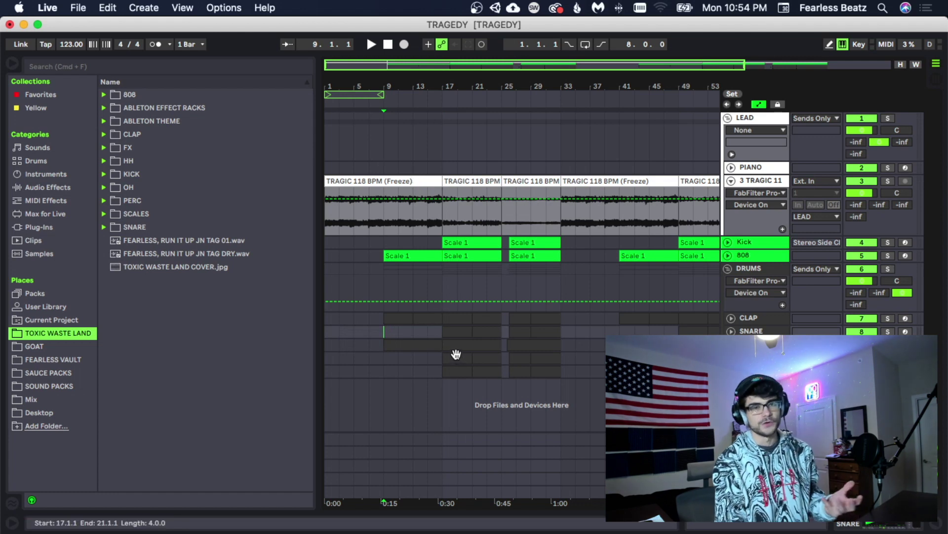
{"action": "left_click_drag", "start_coordinate": [390, 249], "coordinate": [438, 366]}
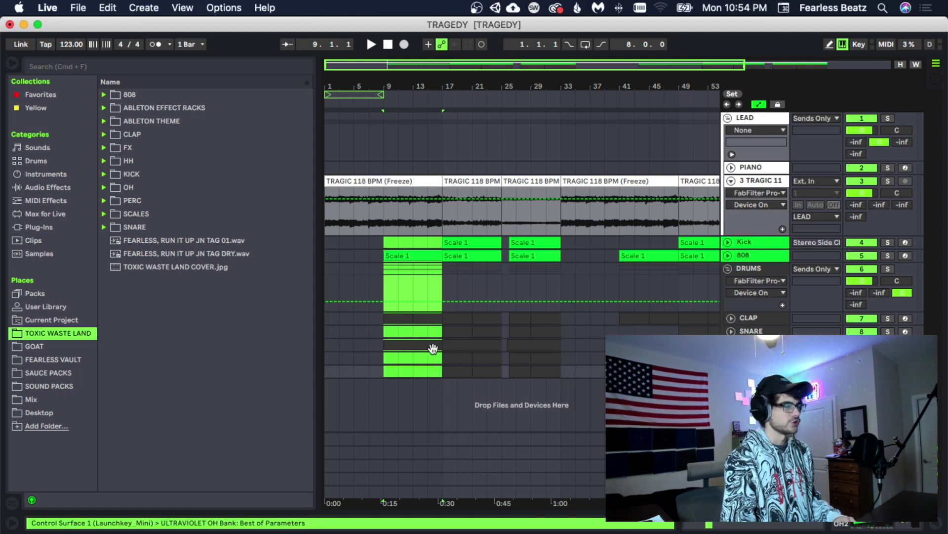
{"action": "key", "text": "Delete"}
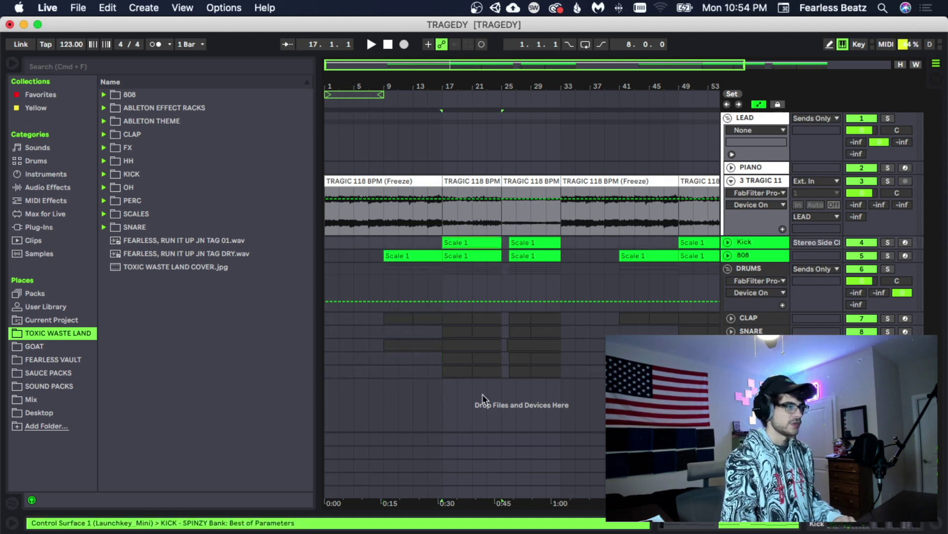
{"action": "left_click_drag", "start_coordinate": [503, 243], "coordinate": [557, 373]}
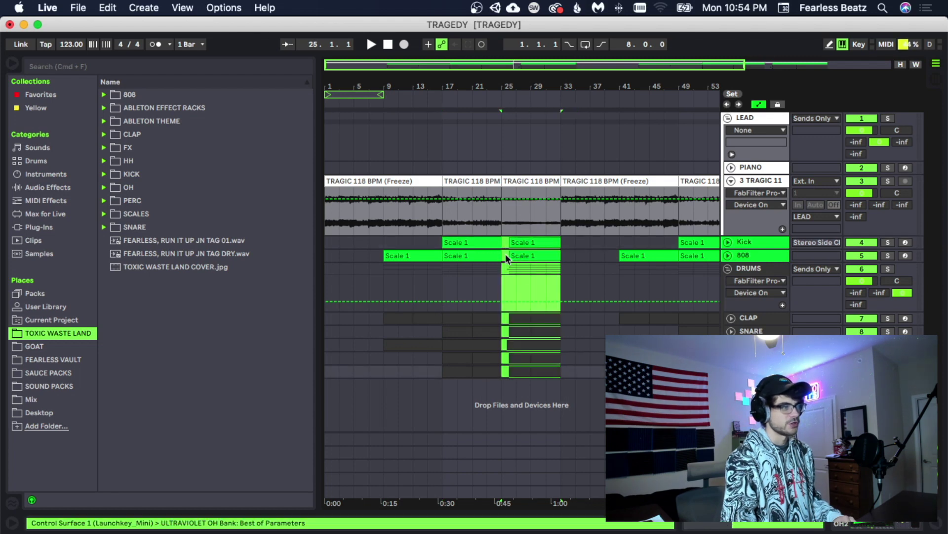
{"action": "left_click", "coordinate": [534, 252]}
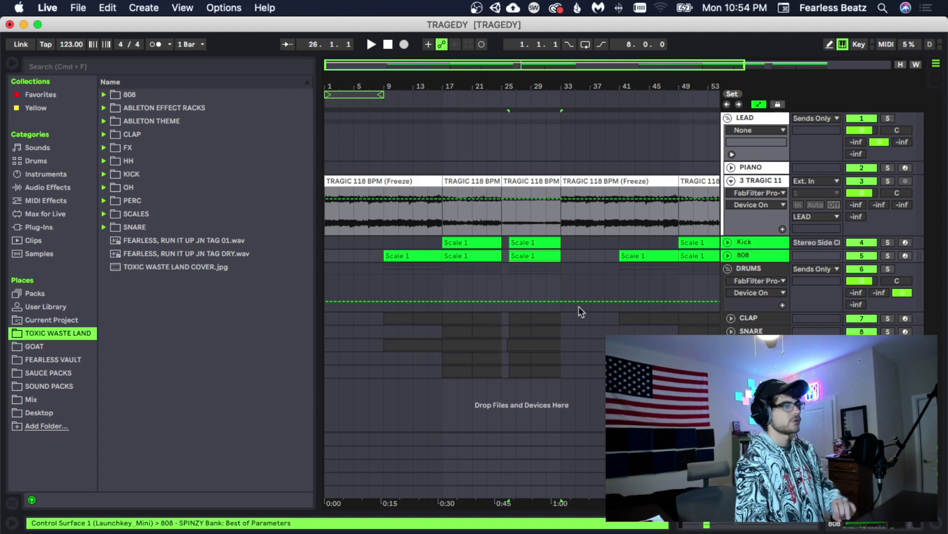
Compare the melody clips starting at bars 1 and 33 across the full arrangement
{"action": "left_click_drag", "start_coordinate": [573, 79], "coordinate": [572, 52]}
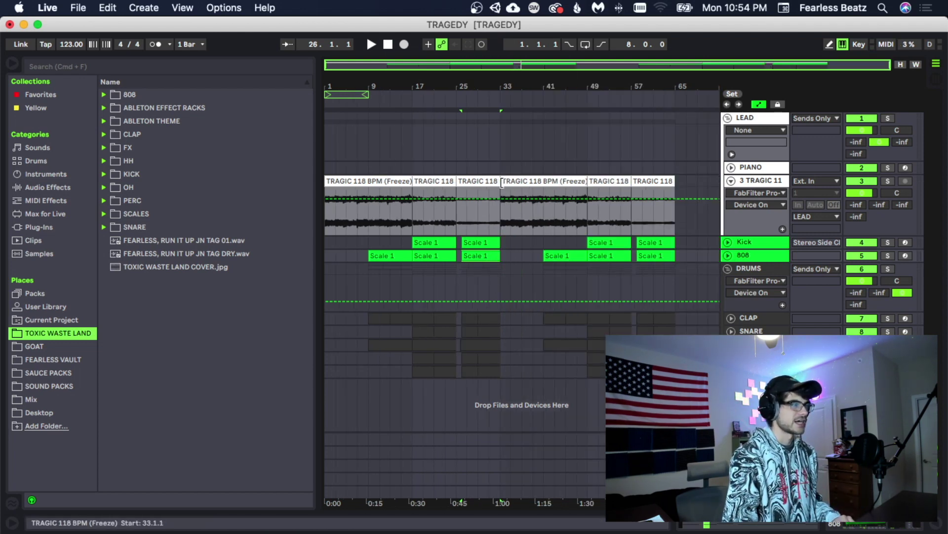
{"action": "left_click", "coordinate": [368, 181]}
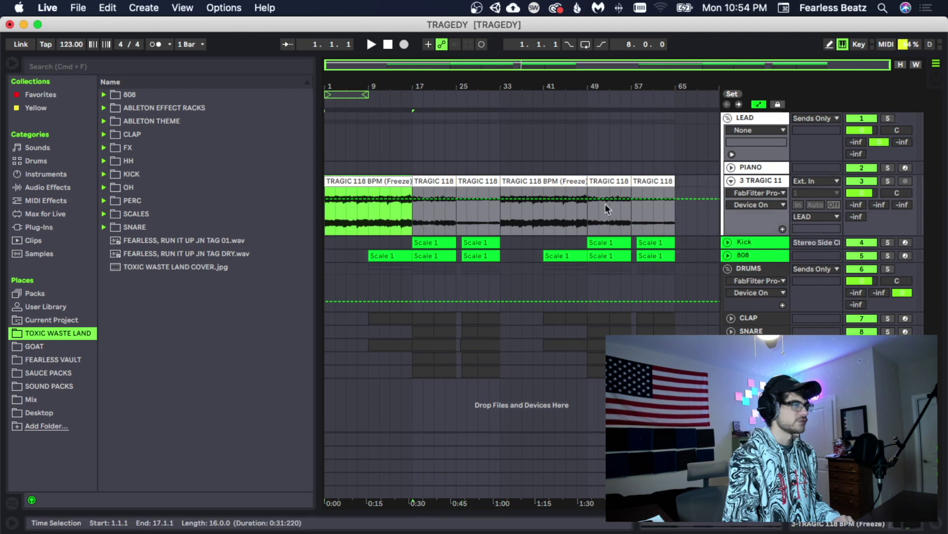
{"action": "left_click", "coordinate": [539, 182]}
{"action": "left_click", "coordinate": [387, 181]}
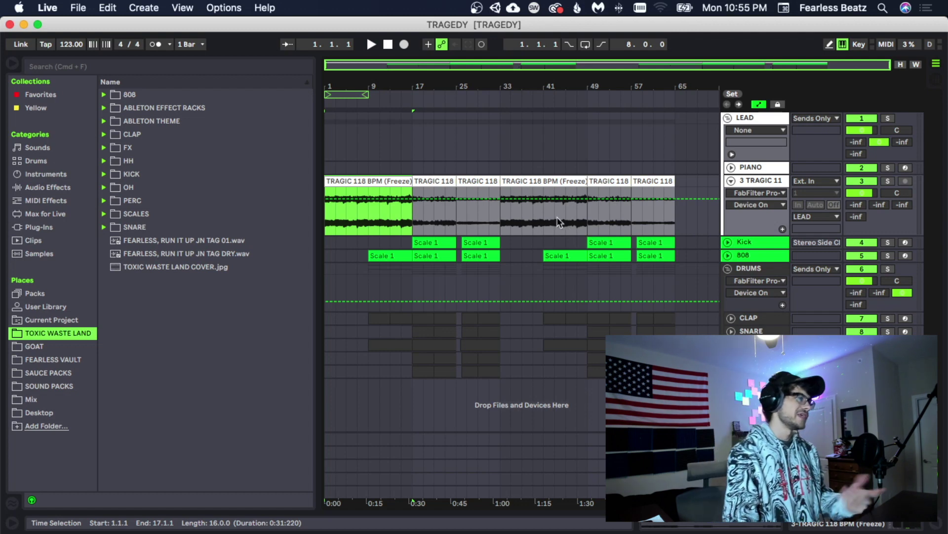
Collapse the melody track, place FEARLESS, RUN IT UP JN TAG 01.wav at bar 3 on a new audio track above CLAP, and play from bar 1
{"action": "left_click", "coordinate": [731, 181]}
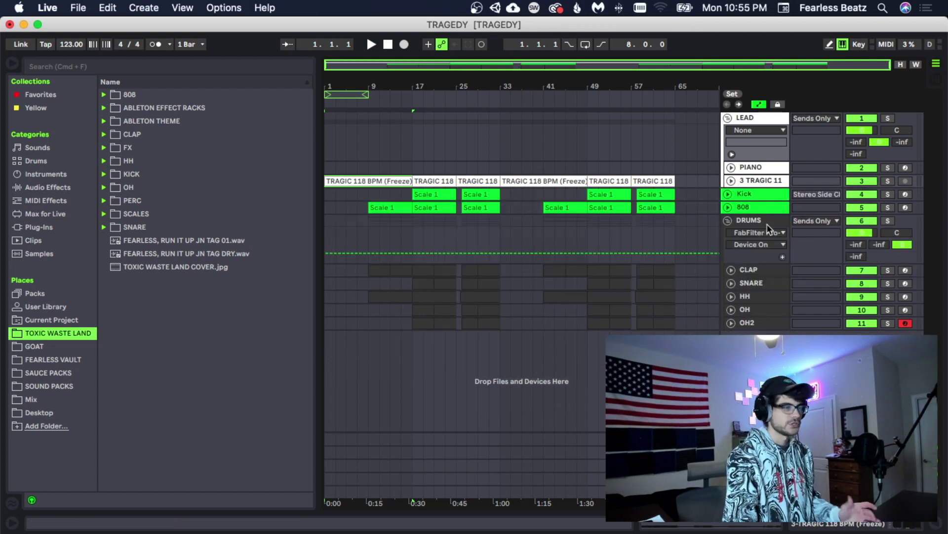
{"action": "right_click", "coordinate": [757, 270]}
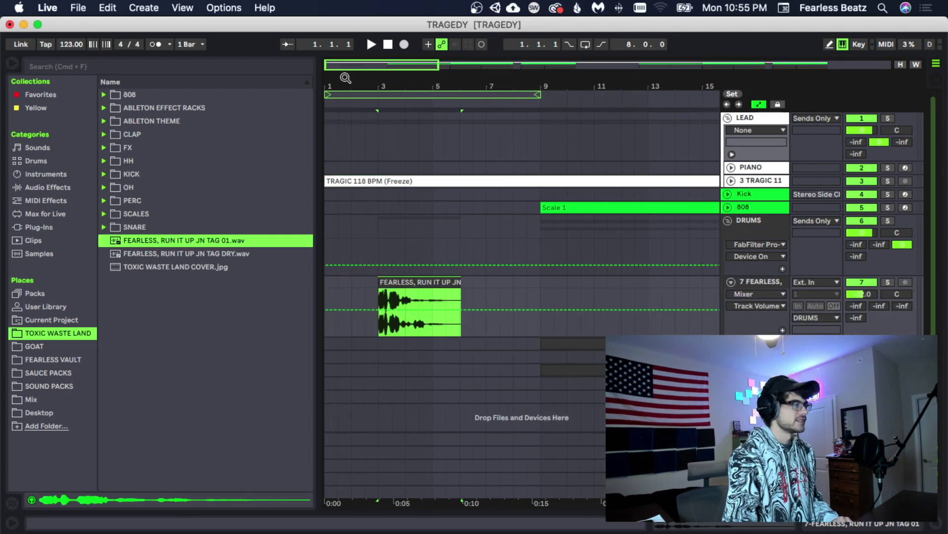
{"action": "left_click", "coordinate": [326, 281]}
{"action": "key", "text": "space"}
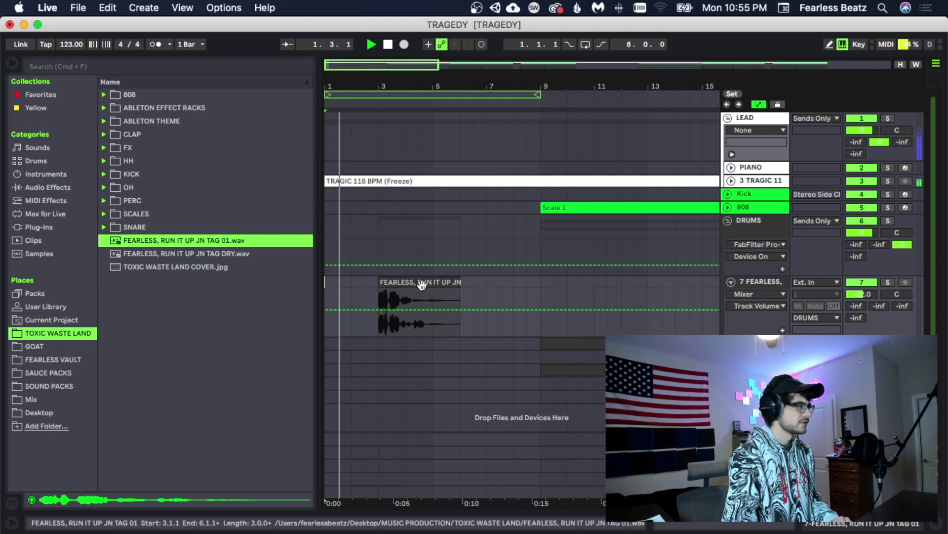
Move the producer tag clip to start at bar 2 and play again from bar 1
{"action": "key", "text": "space"}
{"action": "left_click_drag", "start_coordinate": [418, 286], "coordinate": [389, 283]}
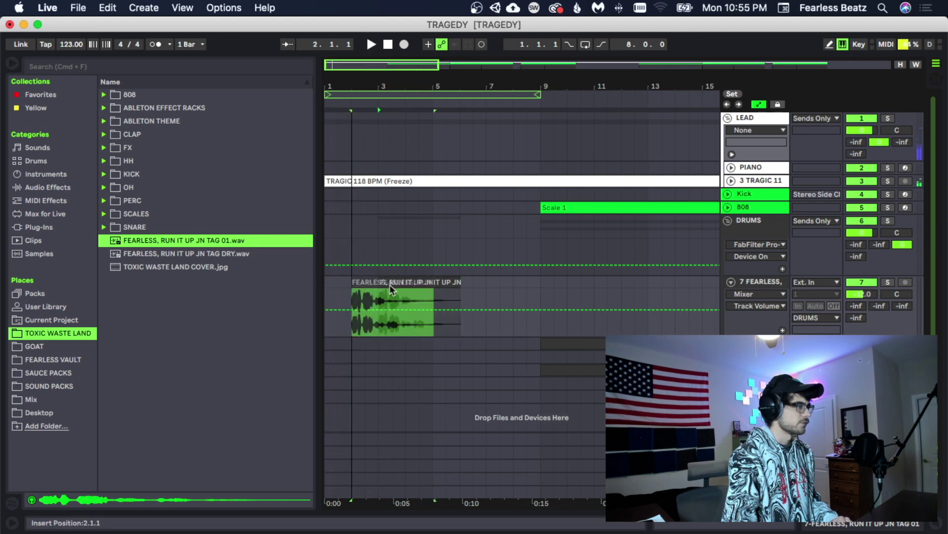
{"action": "left_click", "coordinate": [326, 281]}
{"action": "key", "text": "space"}
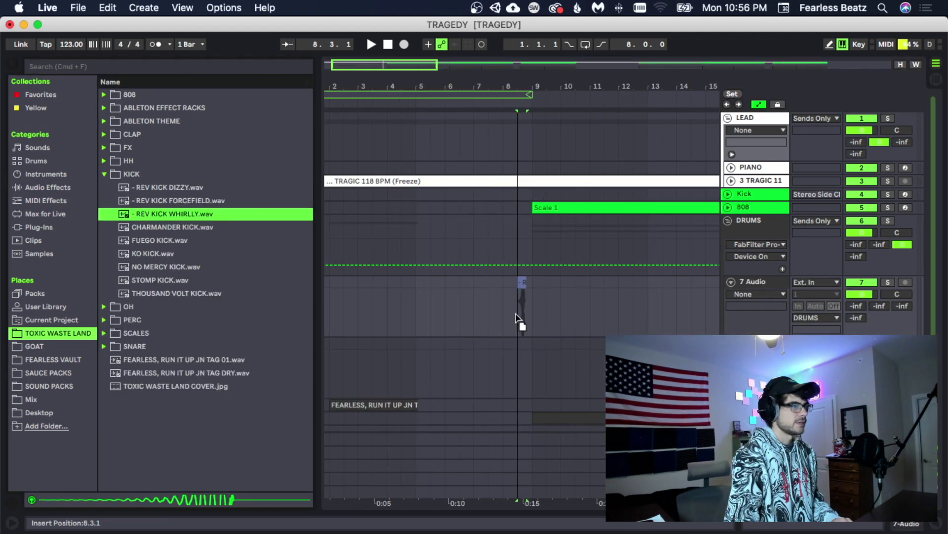
Place - REV KICK WHIRLLY.wav on a new audio track leading into bar 9 and trim its end to 9.1.1
{"action": "left_click_drag", "start_coordinate": [519, 312], "coordinate": [517, 316]}
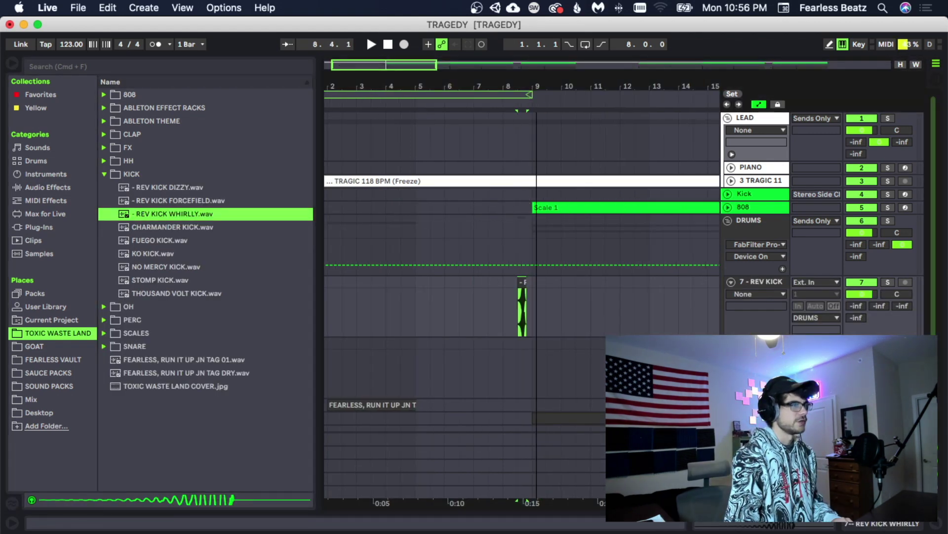
{"action": "key", "text": "plus"}
{"action": "left_click_drag", "start_coordinate": [466, 281], "coordinate": [527, 280]}
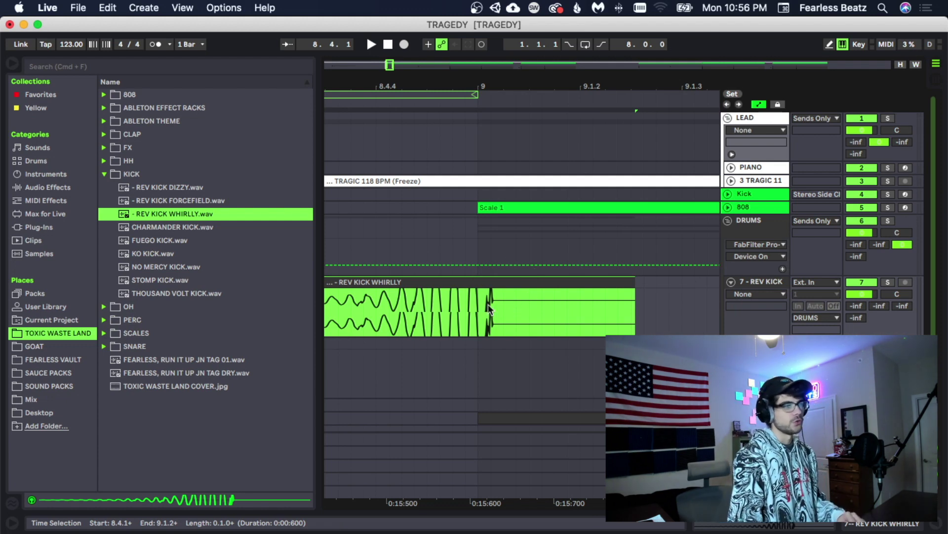
{"action": "left_click_drag", "start_coordinate": [635, 283], "coordinate": [478, 283]}
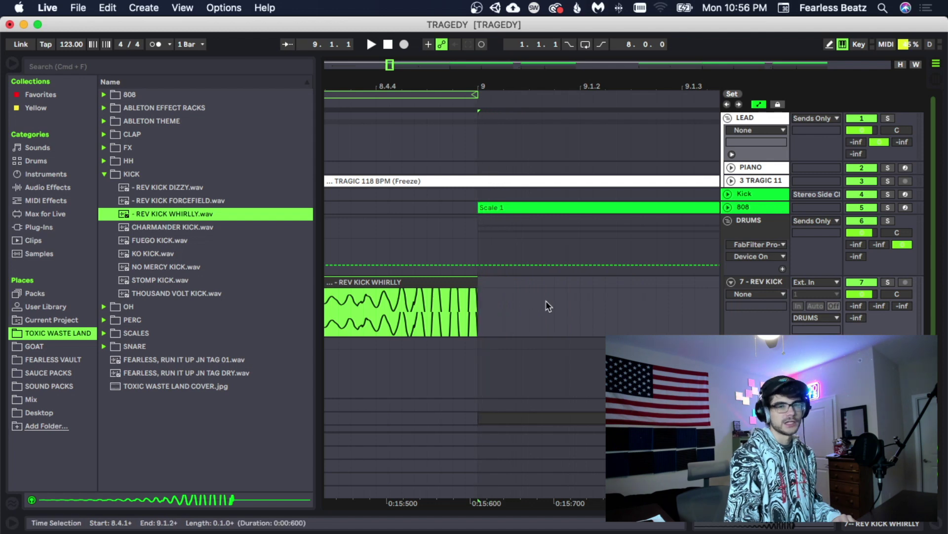
Split the melody clip at bar 9, trim the first part's end back to 8.4.1 and play from 8.3.1
{"action": "left_click_drag", "start_coordinate": [452, 83], "coordinate": [452, 82]}
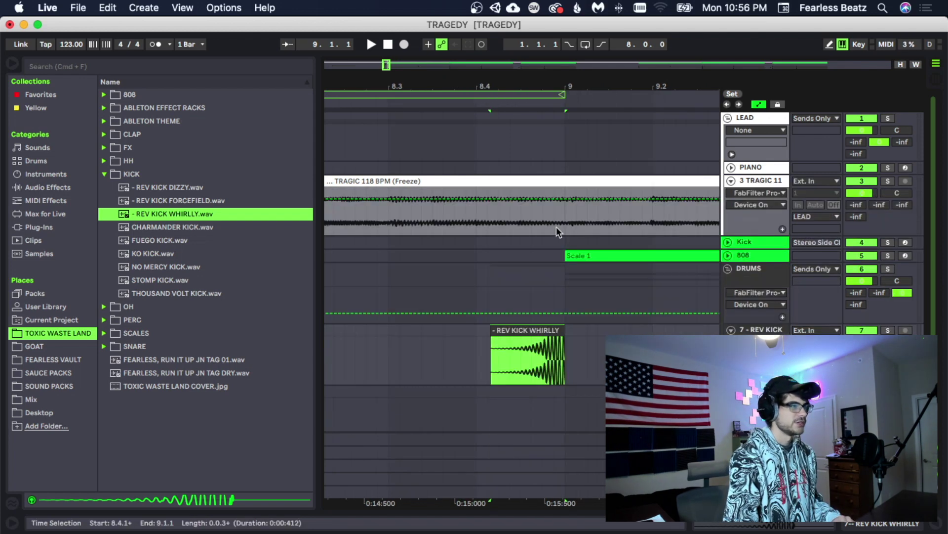
{"action": "left_click", "coordinate": [560, 227]}
{"action": "key", "text": "super+e"}
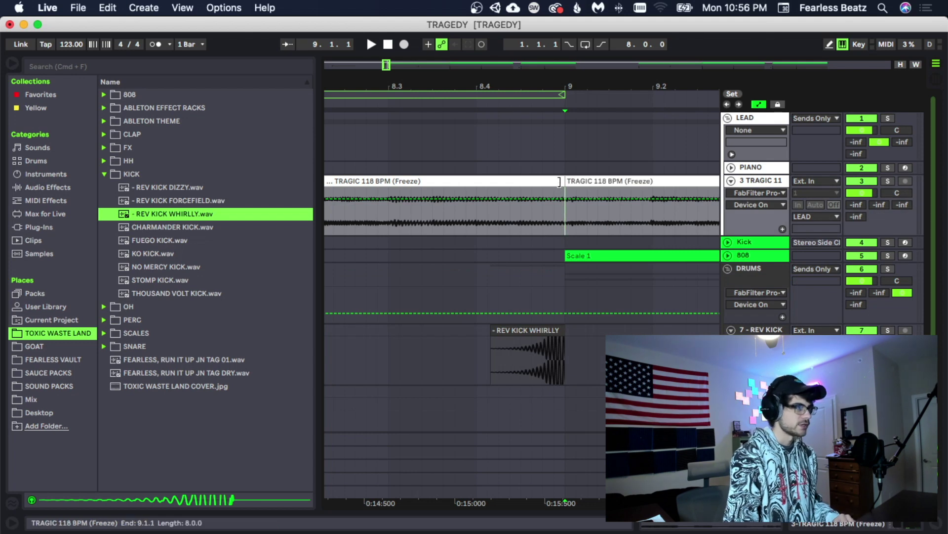
{"action": "left_click_drag", "start_coordinate": [564, 182], "coordinate": [476, 183]}
{"action": "left_click", "coordinate": [388, 239]}
{"action": "key", "text": "space"}
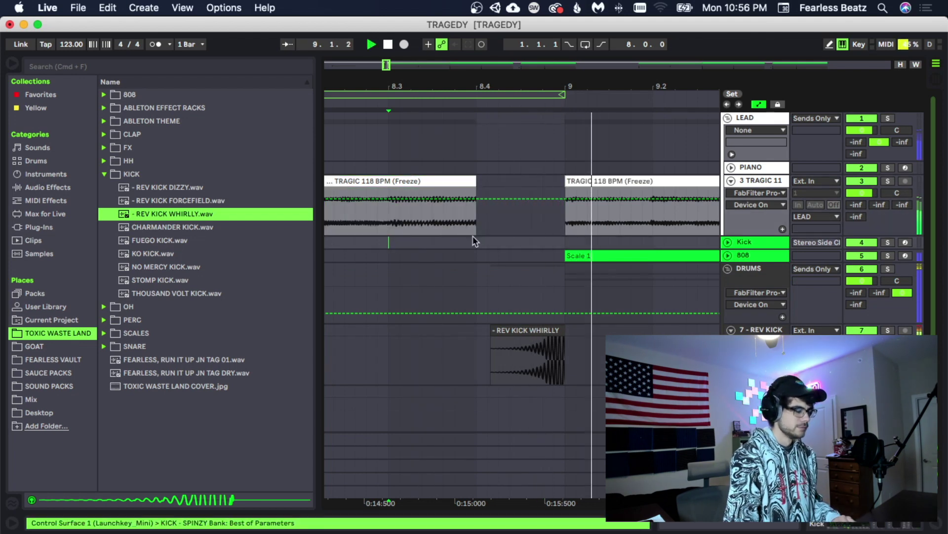
Place TRANSITION1 FX.wav at 8.4.1 on the empty audio track below the reversed kick
{"action": "left_click_drag", "start_coordinate": [521, 87], "coordinate": [522, 69]}
{"action": "scroll", "coordinate": [525, 290], "scroll_direction": "down", "scroll_amount": 5}
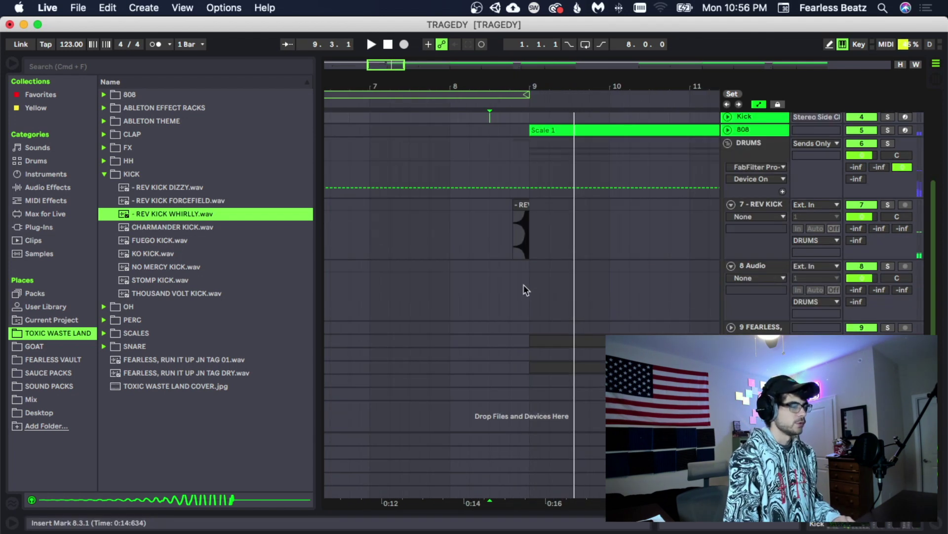
{"action": "scroll", "coordinate": [543, 239], "scroll_direction": "up", "scroll_amount": 1}
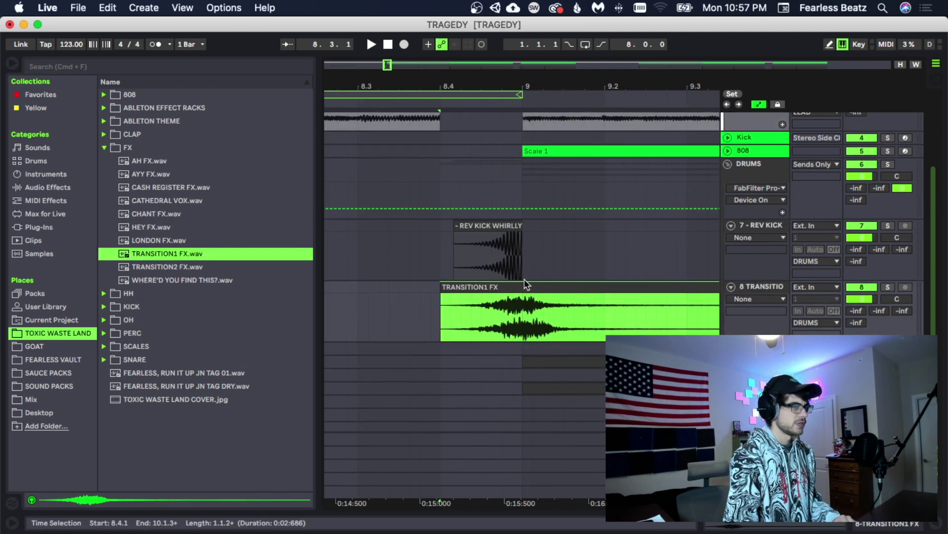
Move the TRANSITION1 FX clip earlier so it starts at 8.3.2 and lower its track volume to -14.0 dB
{"action": "left_click_drag", "start_coordinate": [522, 287], "coordinate": [498, 285]}
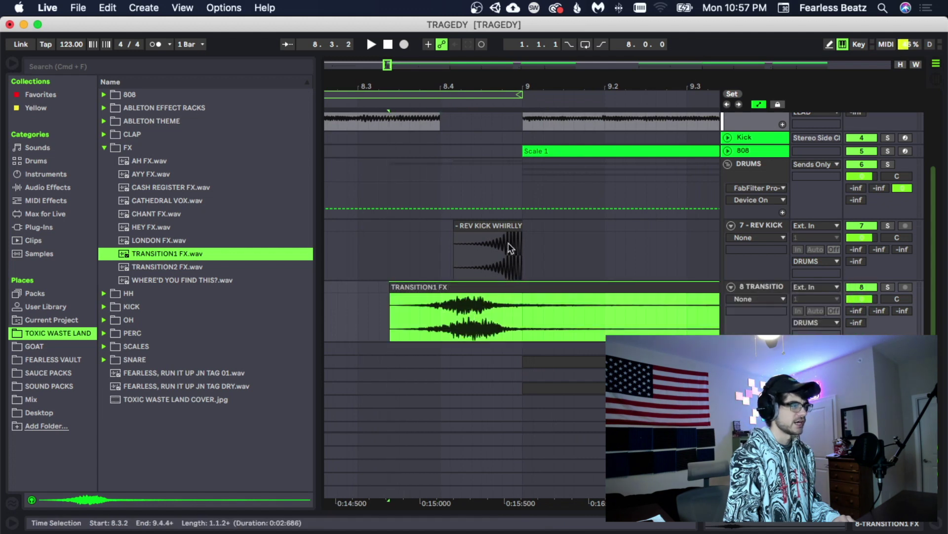
{"action": "left_click_drag", "start_coordinate": [501, 86], "coordinate": [501, 66]}
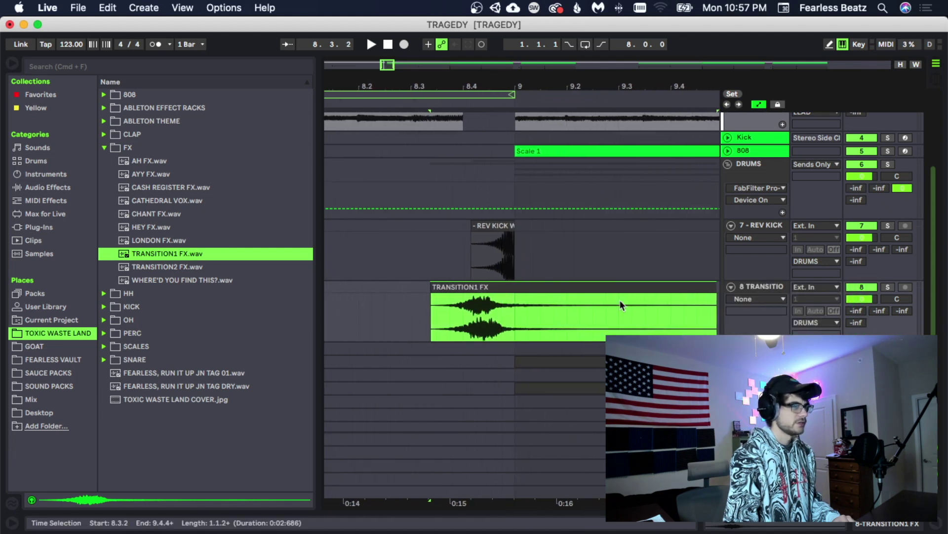
{"action": "left_click", "coordinate": [501, 307]}
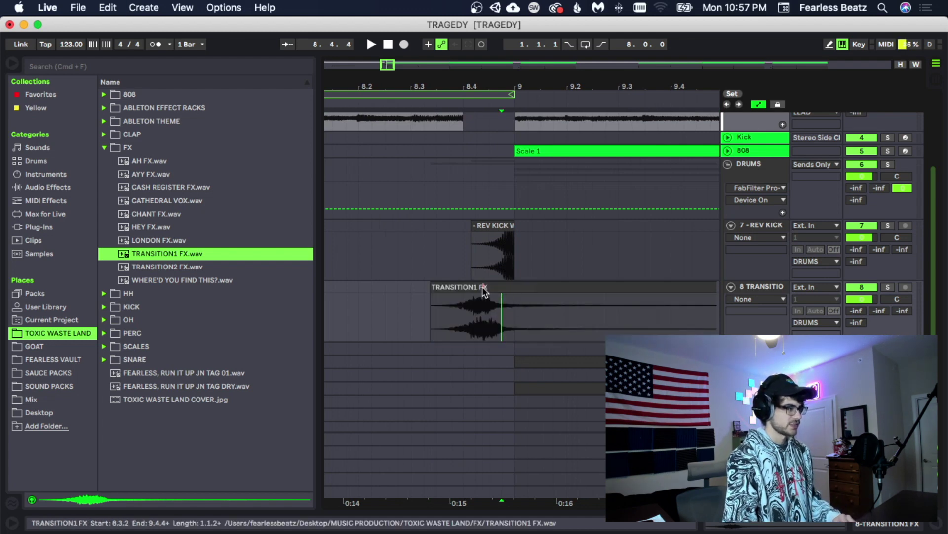
{"action": "left_click", "coordinate": [414, 285]}
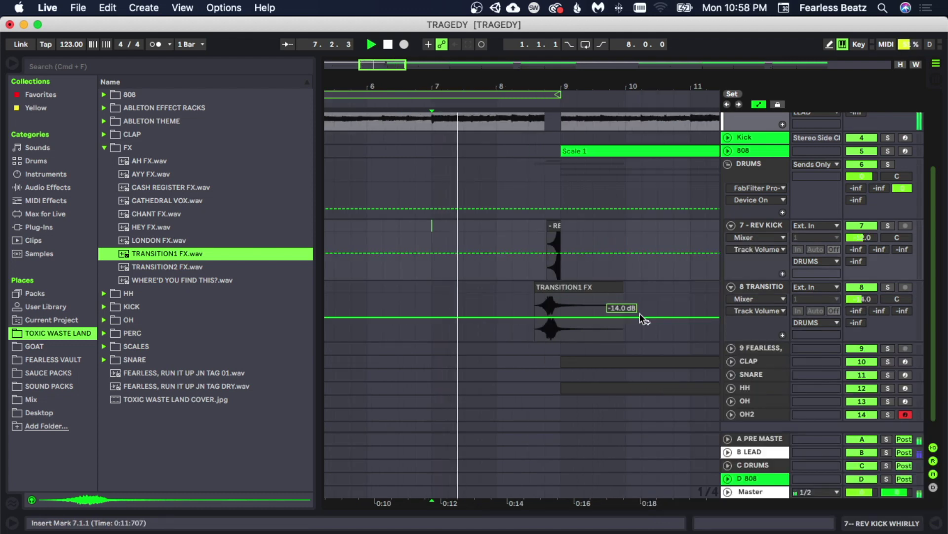
Replay the transition from bar 7 and adjust the reversed kick track's volume
{"action": "scroll", "coordinate": [643, 315], "scroll_direction": "up", "scroll_amount": 2}
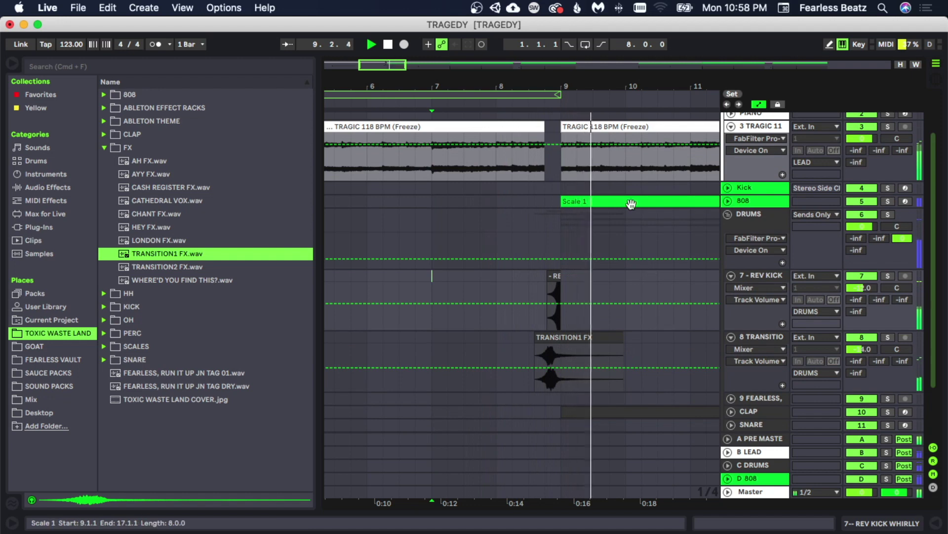
{"action": "key", "text": "plus"}
{"action": "key", "text": "space"}
{"action": "key", "text": "space"}
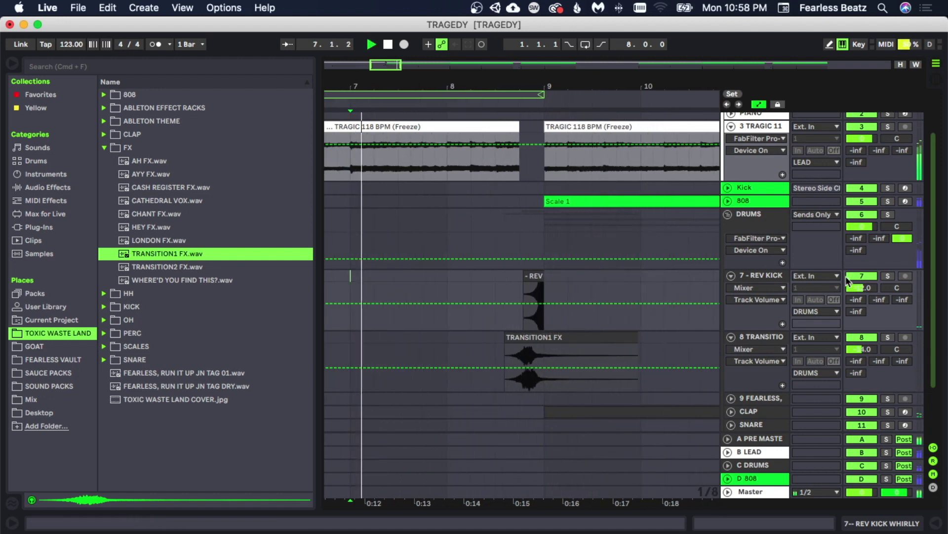
{"action": "left_click_drag", "start_coordinate": [856, 288], "coordinate": [856, 281]}
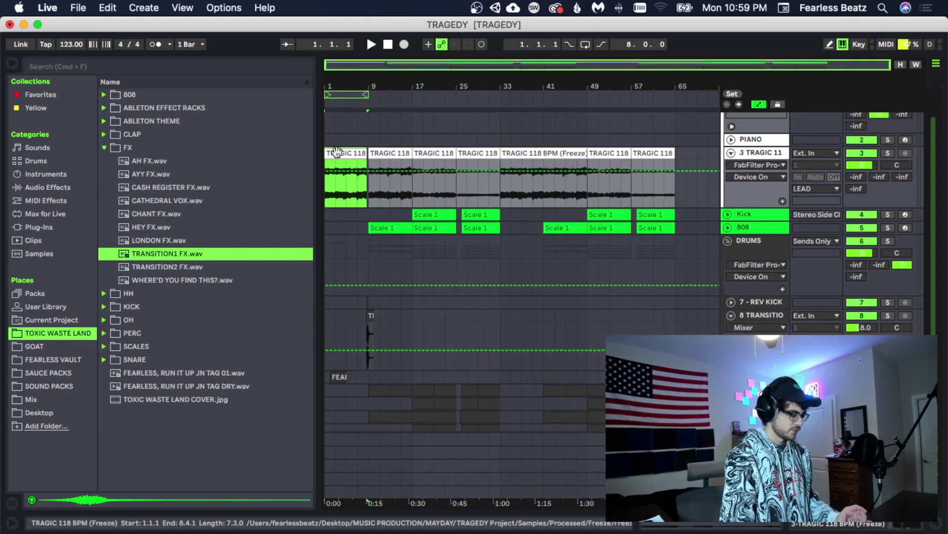
Copy the opening melody clip, spanning 1.1.1 to 8.4.1, to bar 33 on the same track
{"action": "left_click_drag", "start_coordinate": [338, 151], "coordinate": [522, 172]}
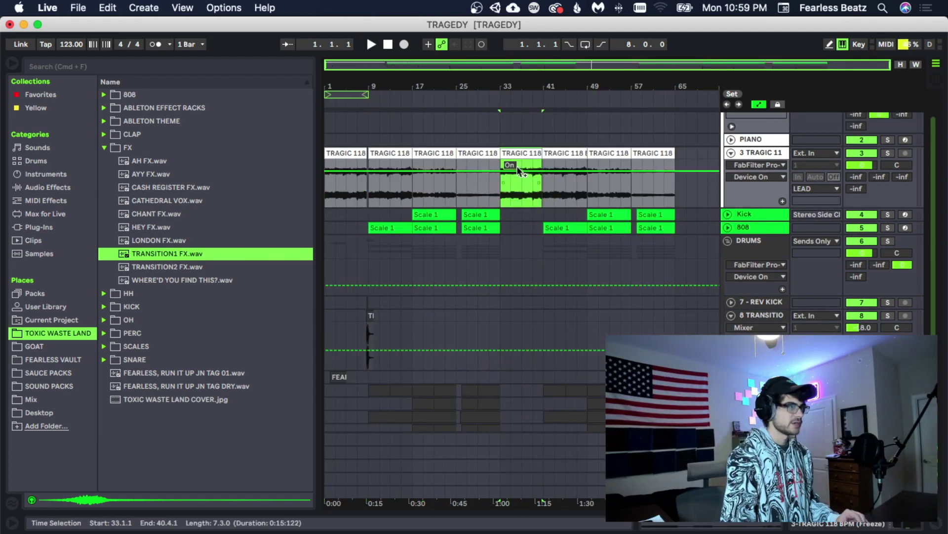
{"action": "scroll", "coordinate": [536, 165], "scroll_direction": "up", "scroll_amount": 5}
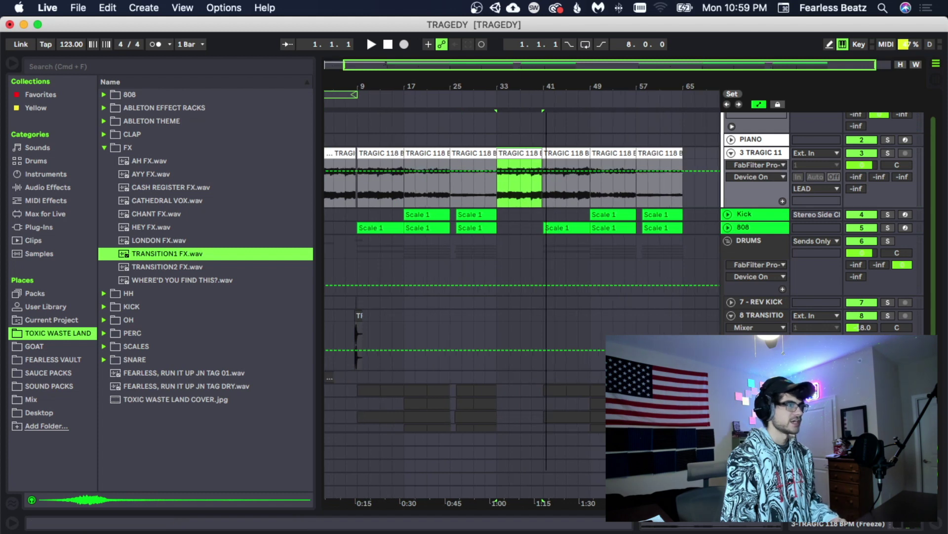
{"action": "left_click", "coordinate": [529, 155]}
Duplicate bars 1 to 33 of the reversed kick and transition tracks so their effects repeat from bar 33
{"action": "scroll", "coordinate": [536, 110], "scroll_direction": "down", "scroll_amount": 5}
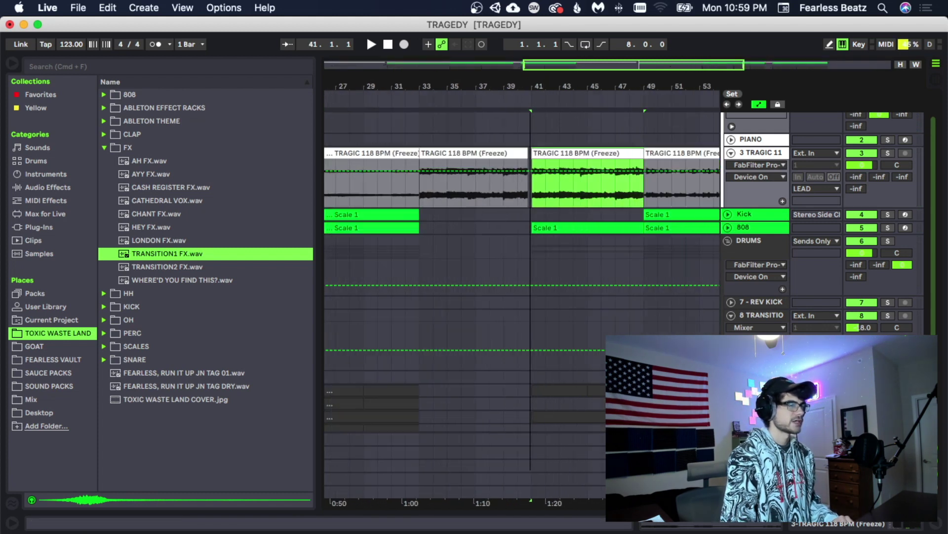
{"action": "left_click_drag", "start_coordinate": [331, 300], "coordinate": [496, 330]}
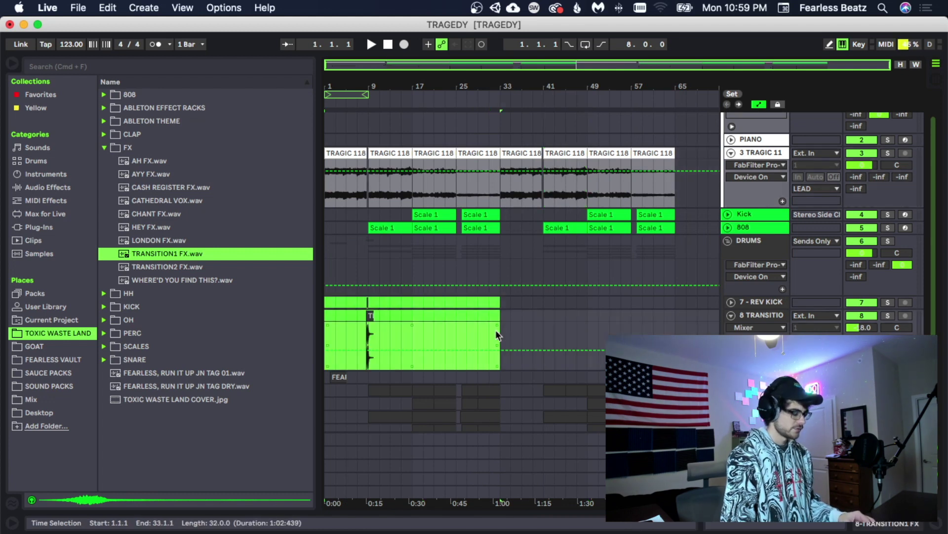
{"action": "key", "text": "super+d"}
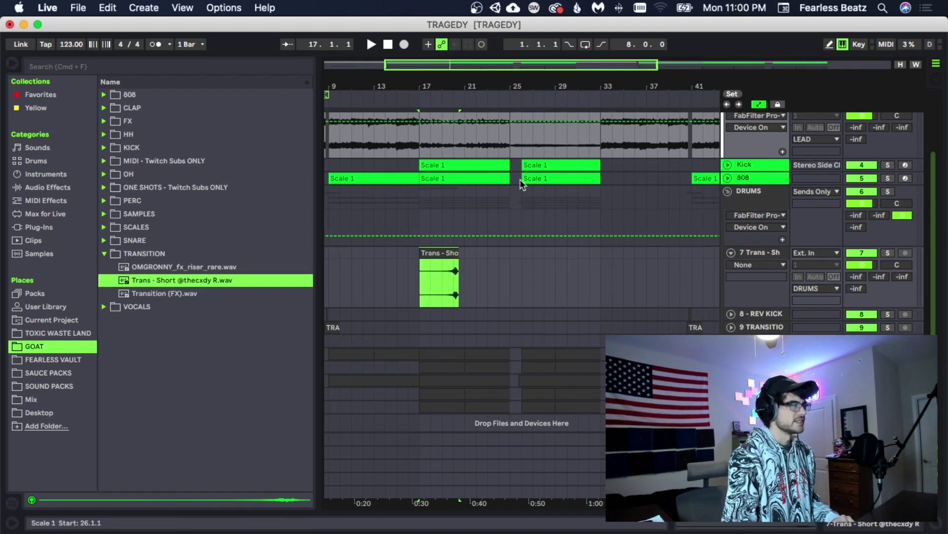
Delete everything between 25.1.1 and 26.1.1 from the Kick track down through the producer tag track
{"action": "left_click_drag", "start_coordinate": [519, 180], "coordinate": [518, 341]}
{"action": "scroll", "coordinate": [514, 145], "scroll_direction": "up", "scroll_amount": 2}
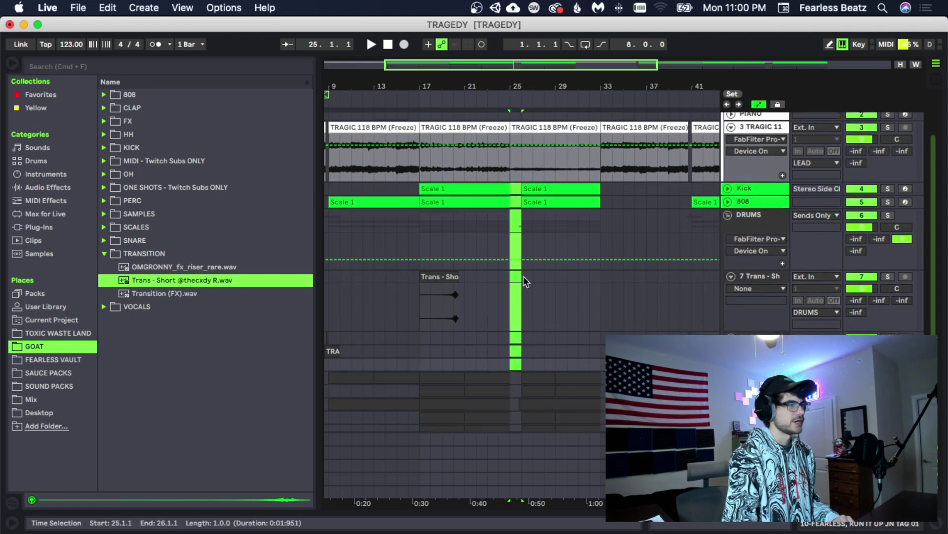
{"action": "scroll", "coordinate": [526, 295], "scroll_direction": "down", "scroll_amount": 3}
{"action": "scroll", "coordinate": [503, 241], "scroll_direction": "up", "scroll_amount": 3}
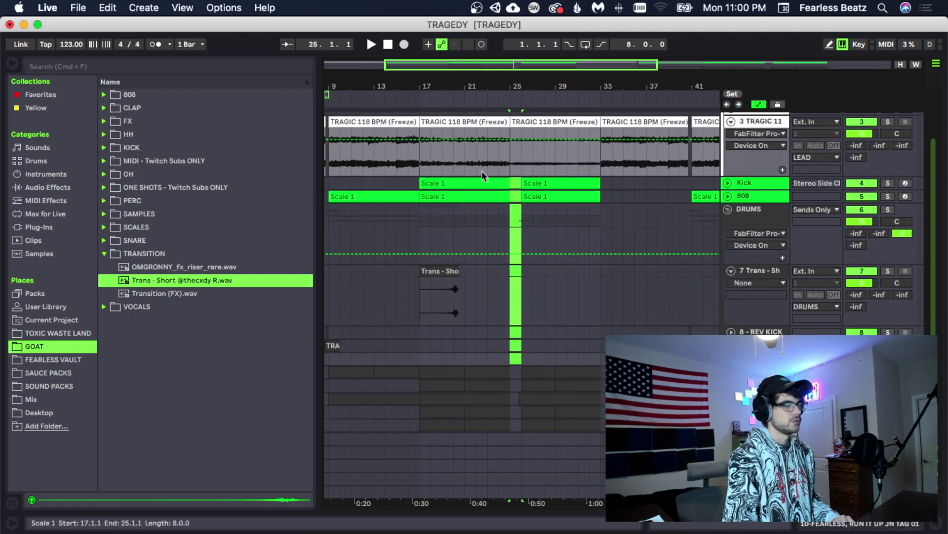
{"action": "key", "text": "Delete"}
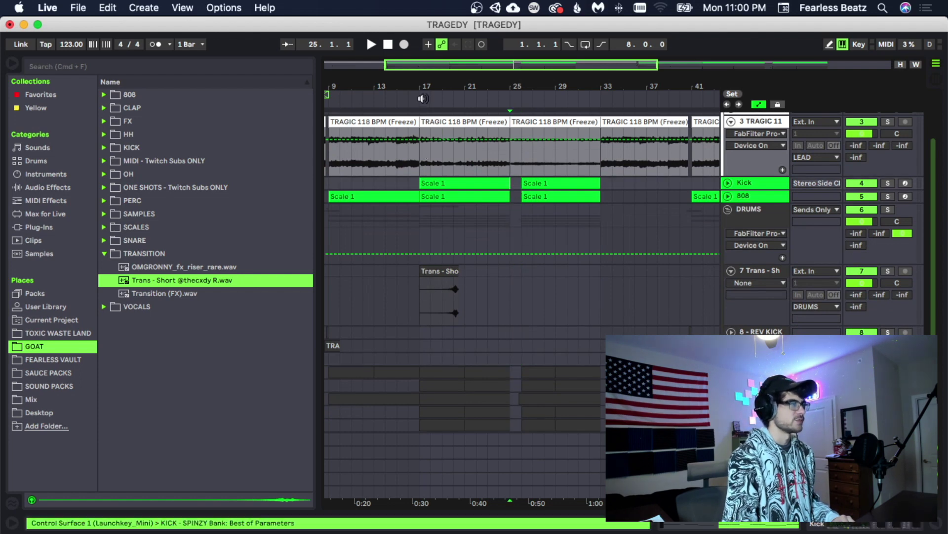
Move the Trans - Short clip earlier so it ends at bar 17, and play the lead-in
{"action": "scroll", "coordinate": [494, 223], "scroll_direction": "left", "scroll_amount": 5}
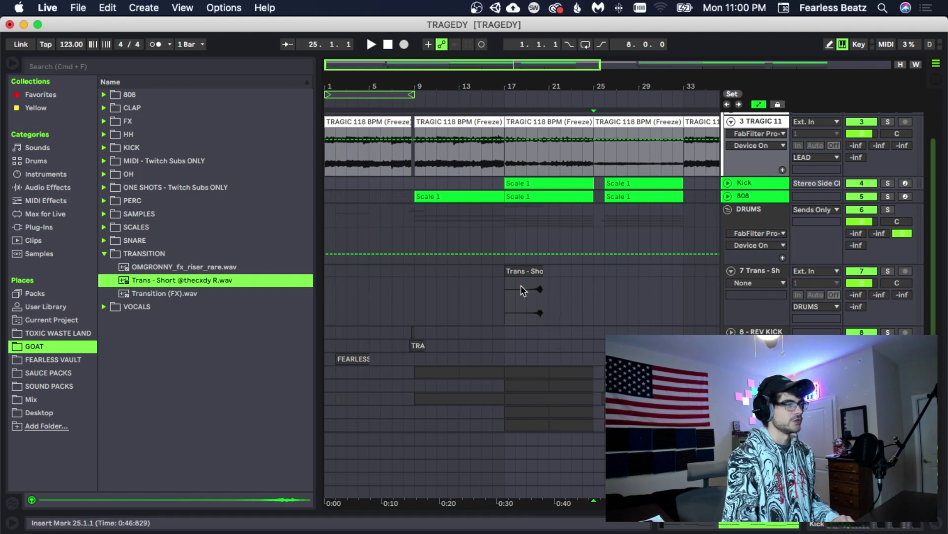
{"action": "scroll", "coordinate": [519, 270], "scroll_direction": "down", "scroll_amount": 1}
{"action": "left_click", "coordinate": [515, 253]}
{"action": "left_click_drag", "start_coordinate": [515, 253], "coordinate": [482, 253]}
{"action": "left_click_drag", "start_coordinate": [496, 84], "coordinate": [427, 143]}
{"action": "left_click", "coordinate": [425, 281]}
{"action": "key", "text": "space"}
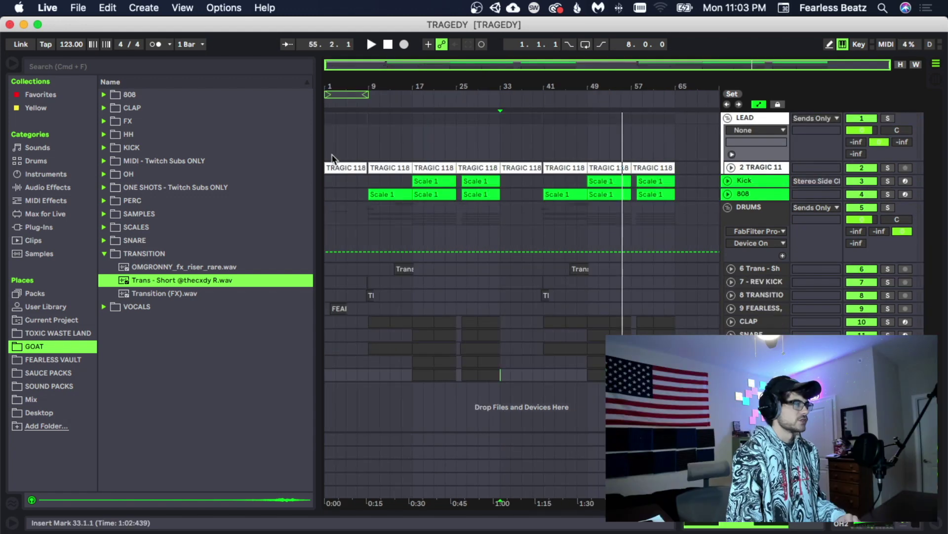
Highlight bars 1 to 33 and bars 33 to 65 across the tracks to review the song's two halves
{"action": "left_click_drag", "start_coordinate": [332, 157], "coordinate": [501, 391]}
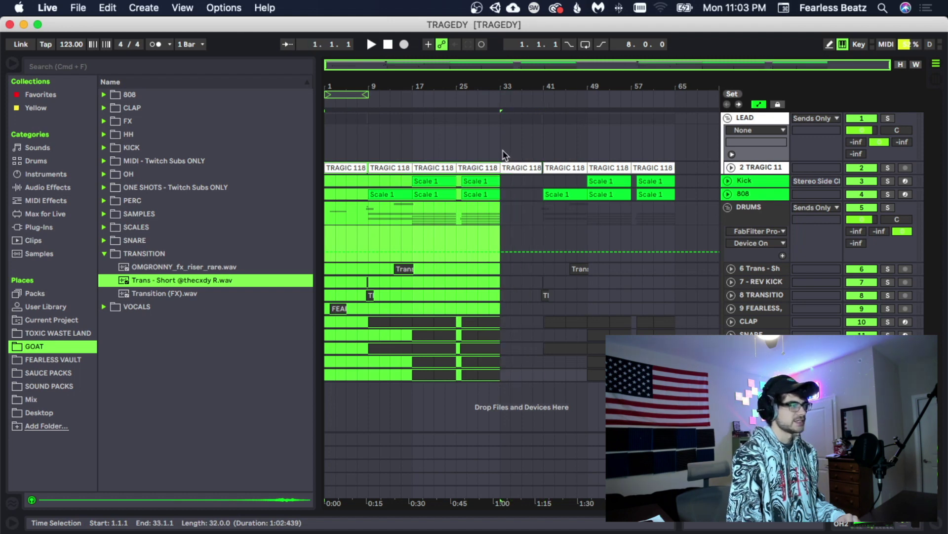
{"action": "left_click_drag", "start_coordinate": [503, 150], "coordinate": [676, 366]}
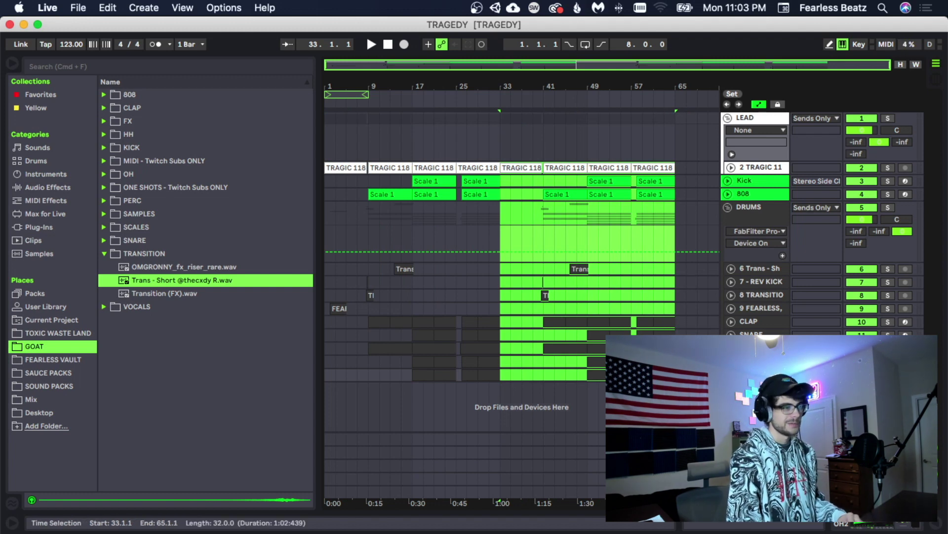
{"action": "left_click", "coordinate": [687, 362]}
{"action": "left_click", "coordinate": [676, 374]}
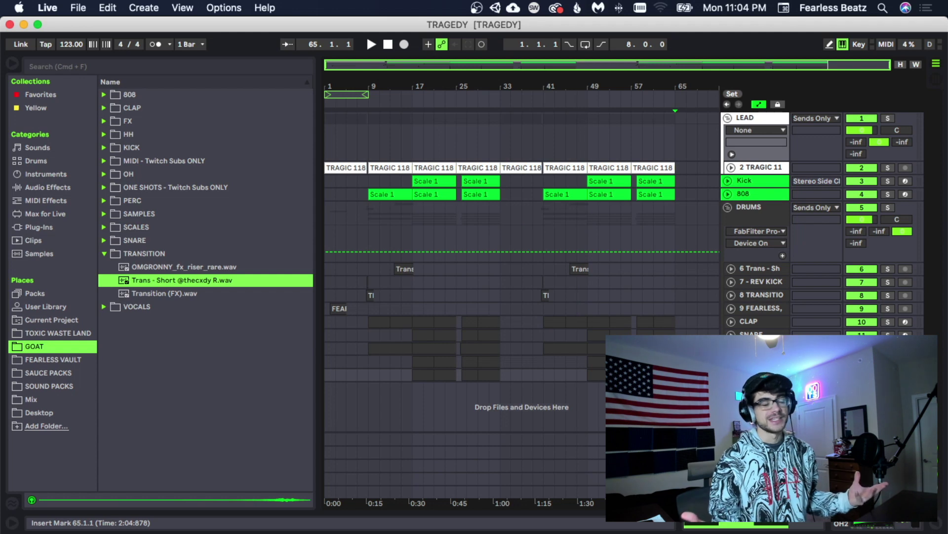
Highlight bars 41 to 65 and bars 9 to 33 across the tracks to compare the repeated sections
{"action": "left_click", "coordinate": [569, 191]}
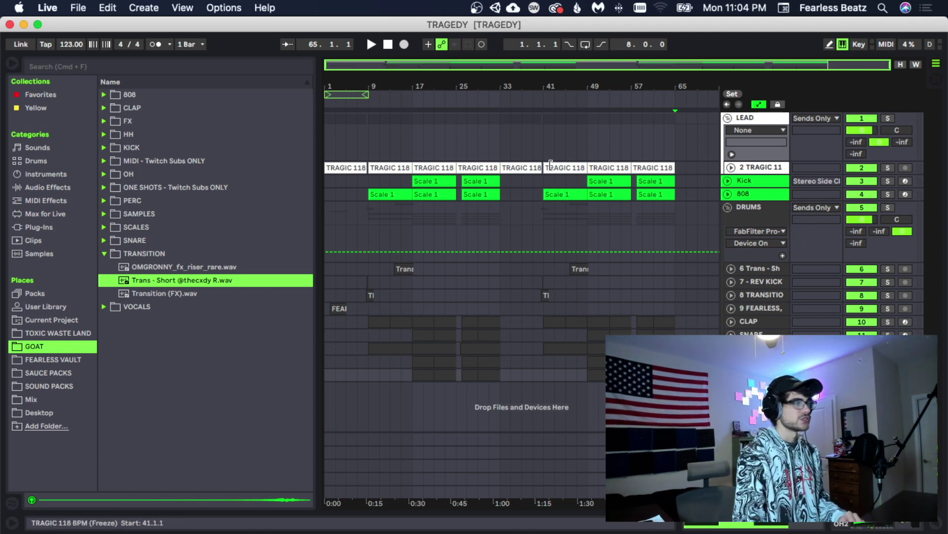
{"action": "left_click", "coordinate": [550, 172]}
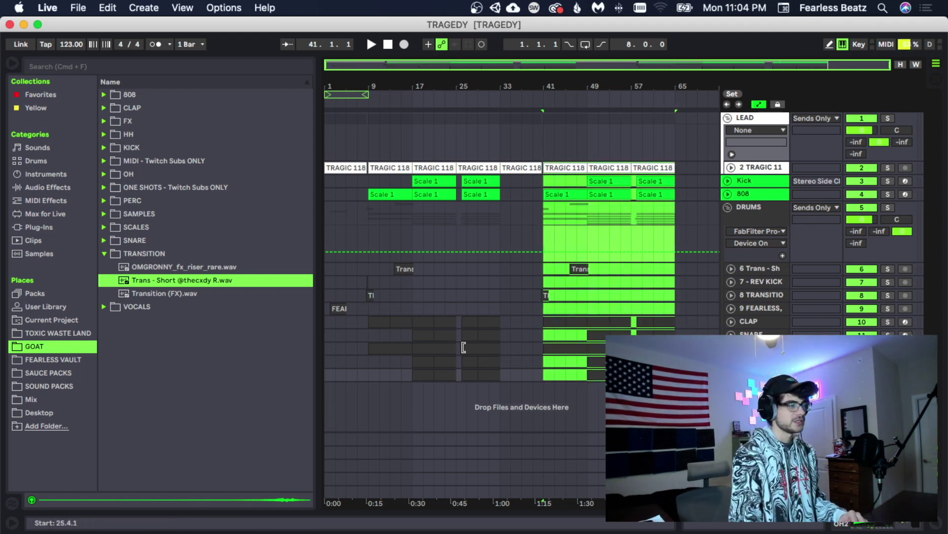
{"action": "left_click_drag", "start_coordinate": [371, 184], "coordinate": [504, 388]}
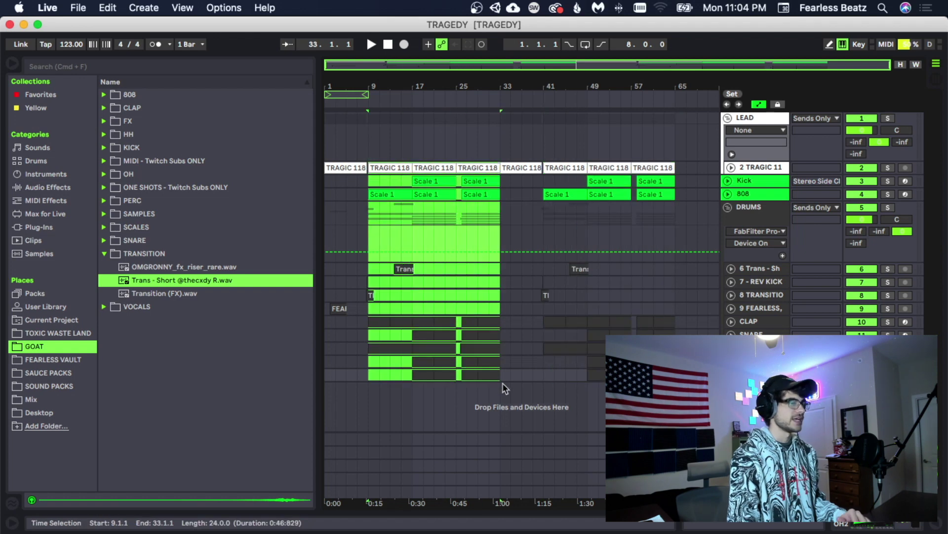
{"action": "left_click", "coordinate": [533, 374]}
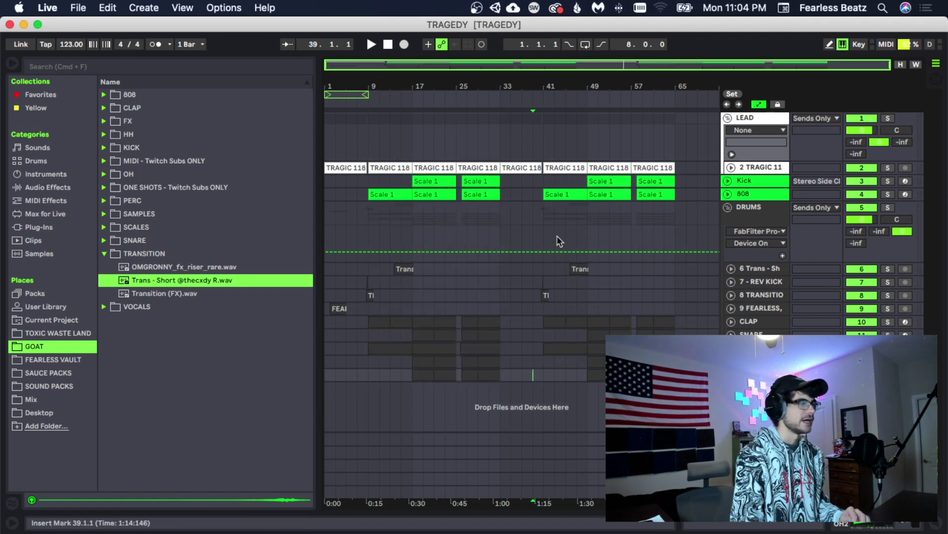
Inspect the sample settings of the melody clip at bar 49 and its track's device chain
{"action": "left_click_drag", "start_coordinate": [565, 86], "coordinate": [565, 129]}
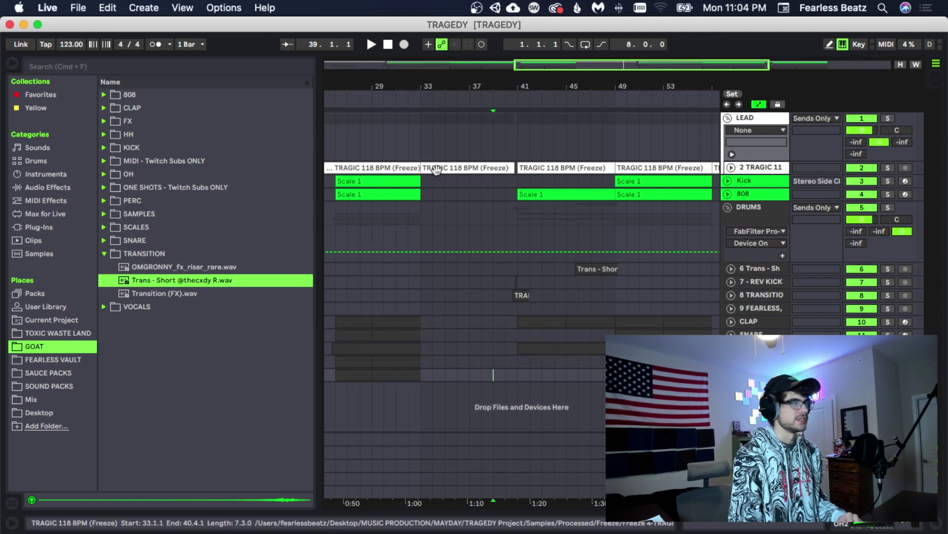
{"action": "left_click_drag", "start_coordinate": [525, 86], "coordinate": [545, 85]}
{"action": "double_click", "coordinate": [599, 168]}
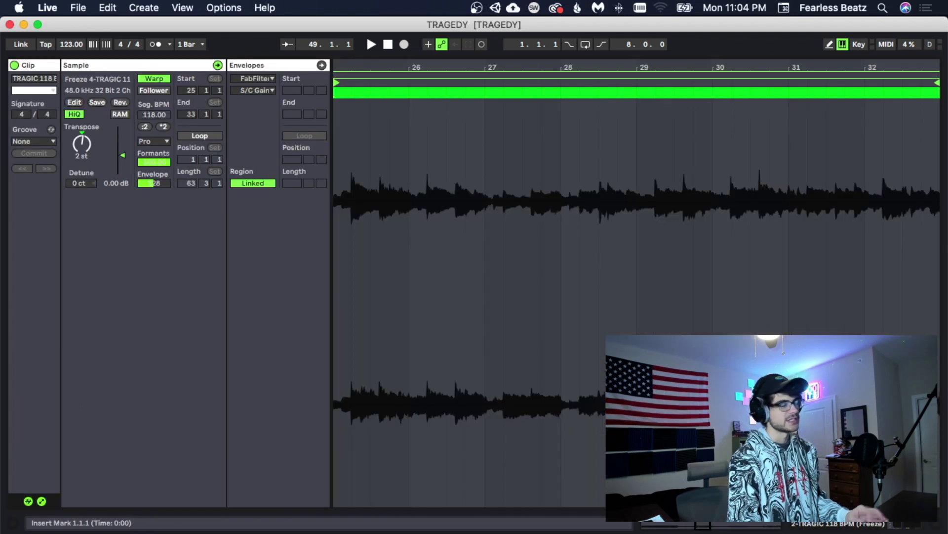
{"action": "key", "text": "shift+Tab"}
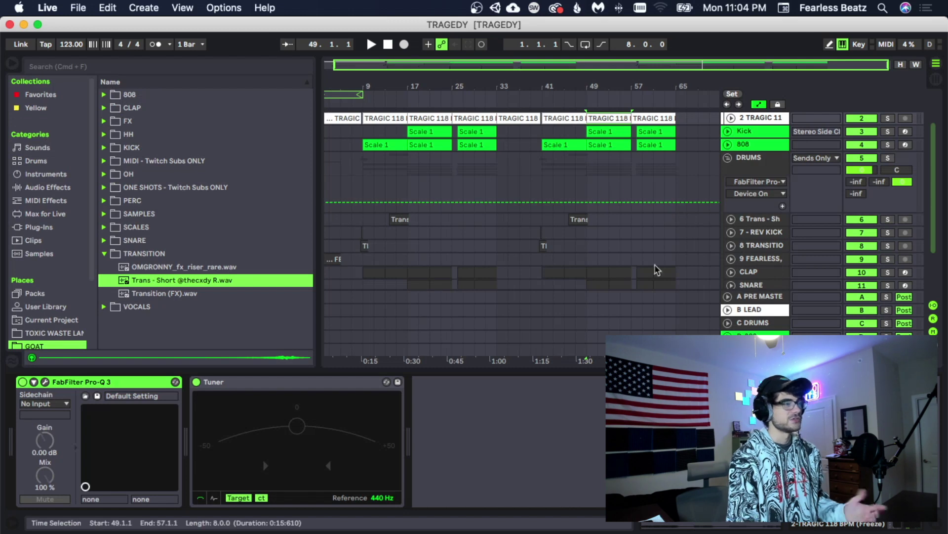
{"action": "scroll", "coordinate": [592, 152], "scroll_direction": "up", "scroll_amount": 2}
{"action": "double_click", "coordinate": [607, 149]}
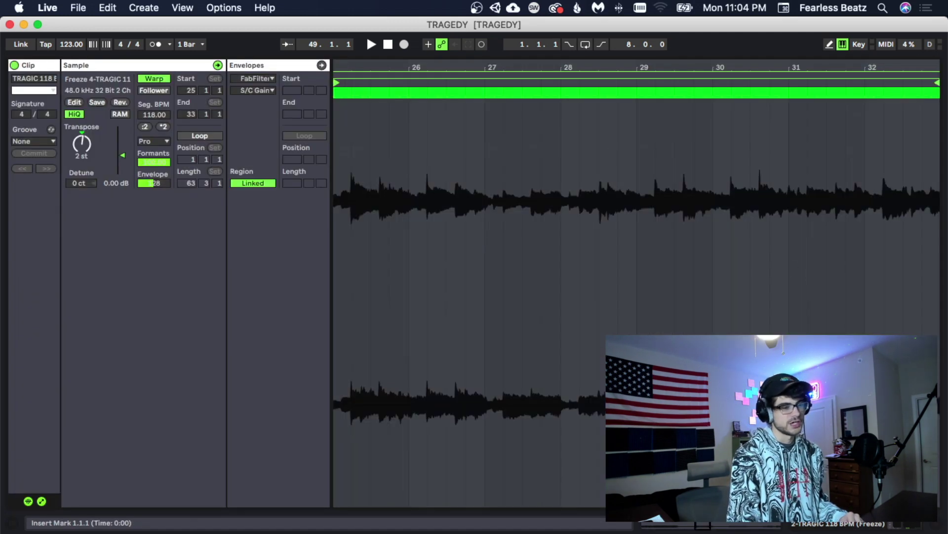
{"action": "left_click", "coordinate": [863, 527]}
Look over the melody, drum and effect tracks across the whole arrangement
{"action": "scroll", "coordinate": [684, 195], "scroll_direction": "up", "scroll_amount": 3}
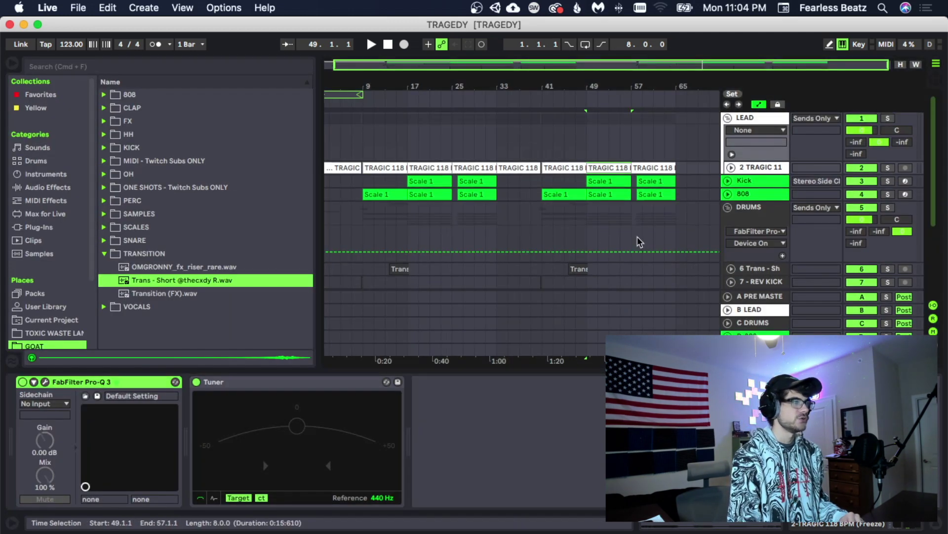
{"action": "scroll", "coordinate": [618, 210], "scroll_direction": "down", "scroll_amount": 1}
{"action": "scroll", "coordinate": [576, 168], "scroll_direction": "down", "scroll_amount": 3}
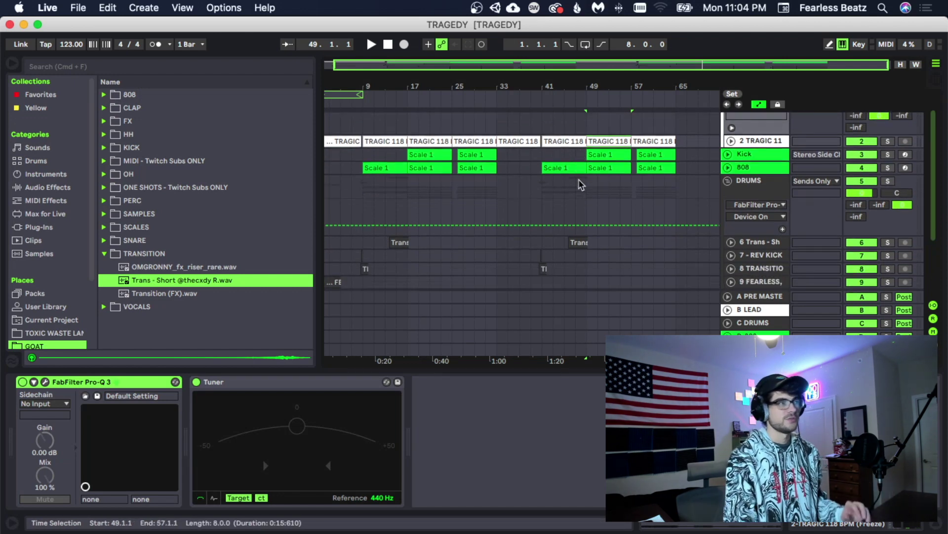
{"action": "scroll", "coordinate": [563, 183], "scroll_direction": "up", "scroll_amount": 3}
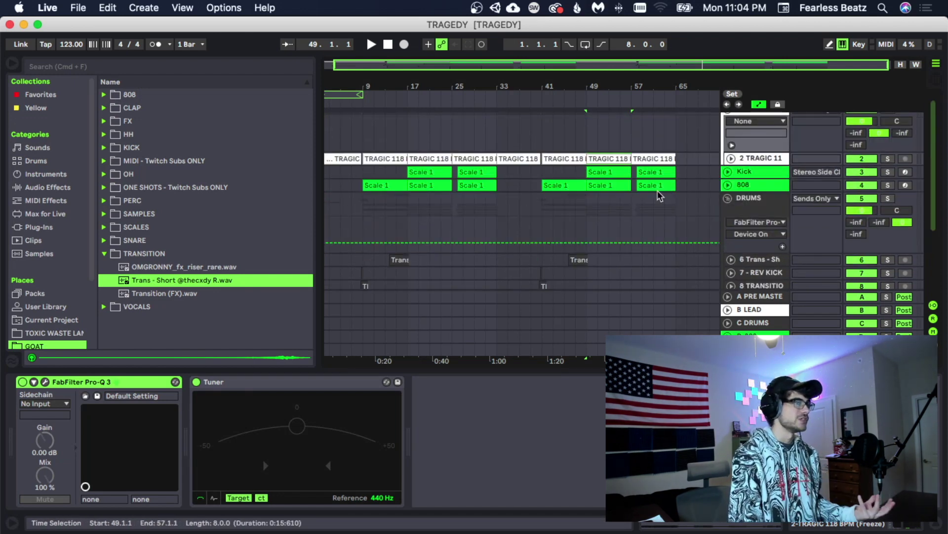
{"action": "scroll", "coordinate": [660, 197], "scroll_direction": "down", "scroll_amount": 4}
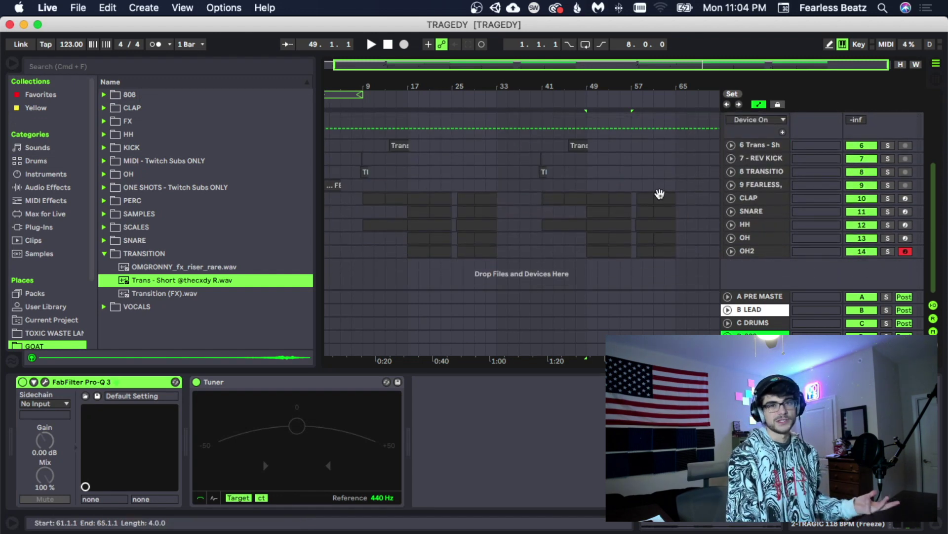
{"action": "scroll", "coordinate": [660, 194], "scroll_direction": "up", "scroll_amount": 4}
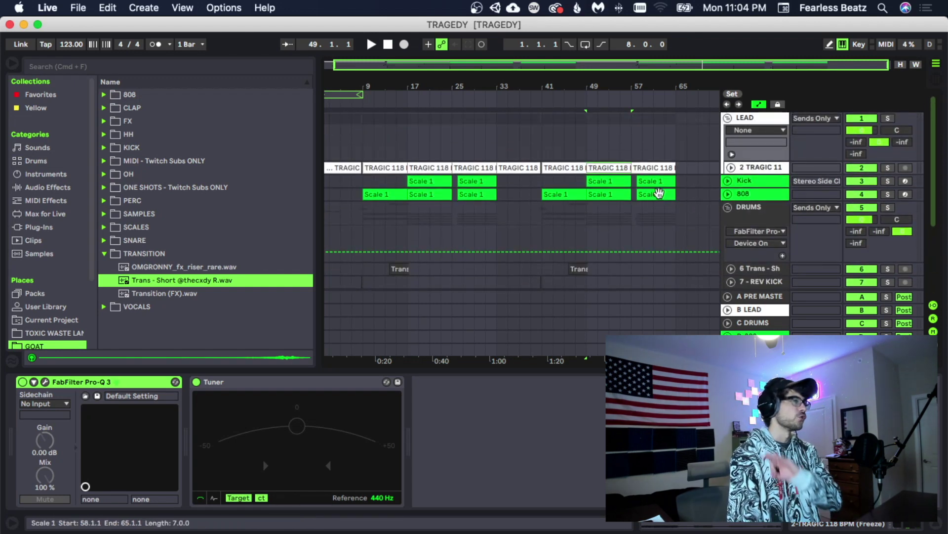
{"action": "scroll", "coordinate": [660, 193], "scroll_direction": "down", "scroll_amount": 5}
{"action": "scroll", "coordinate": [658, 195], "scroll_direction": "up", "scroll_amount": 3}
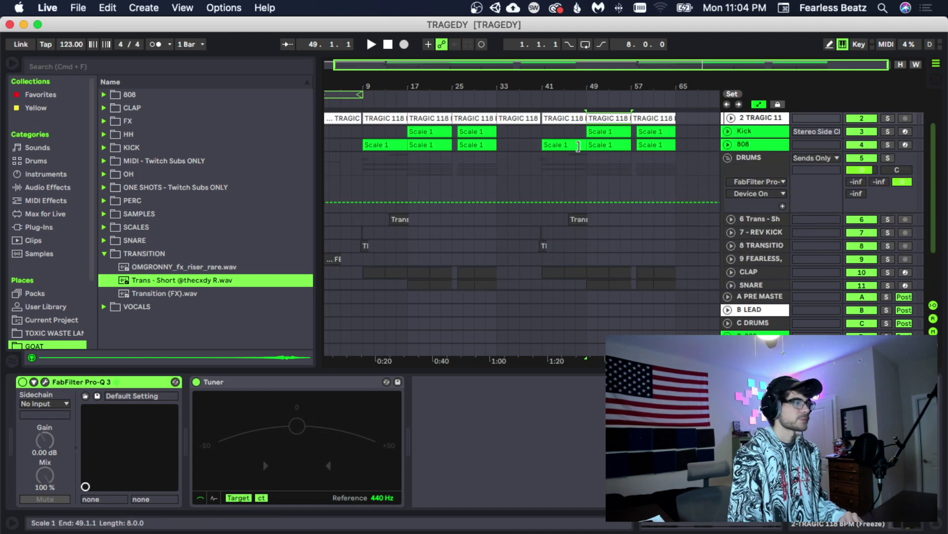
{"action": "left_click_drag", "start_coordinate": [520, 87], "coordinate": [527, 85]}
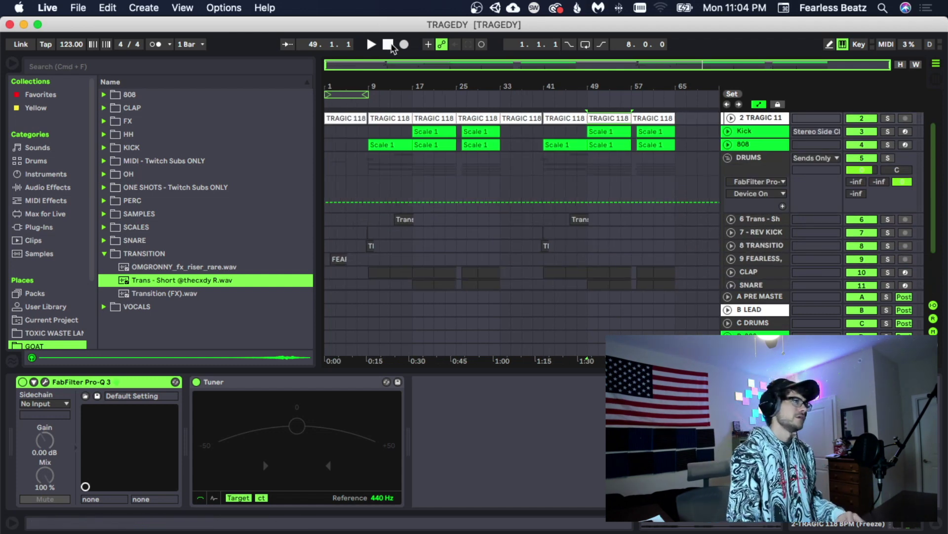
Play the arrangement from bar 1 and look over the melody, drum and effect tracks during playback
{"action": "left_click", "coordinate": [371, 45]}
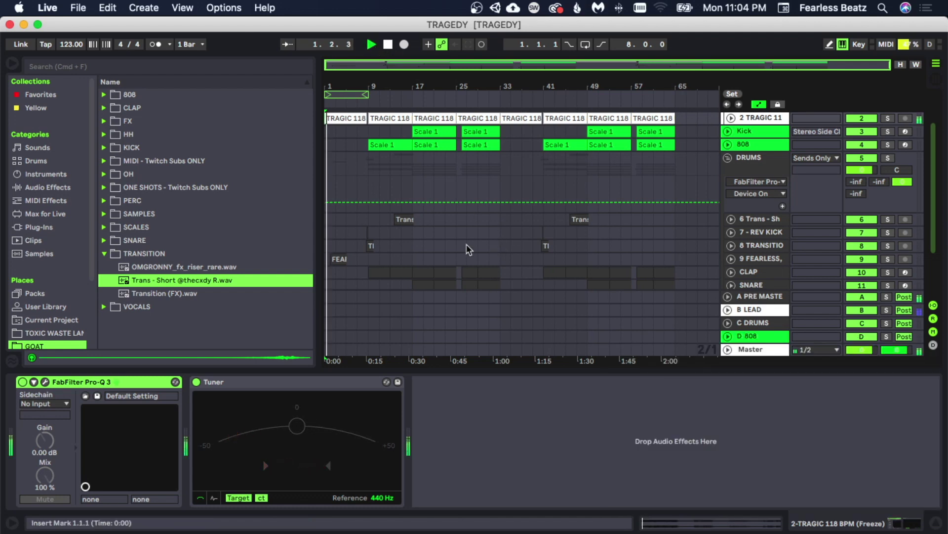
{"action": "scroll", "coordinate": [512, 281], "scroll_direction": "down", "scroll_amount": 3}
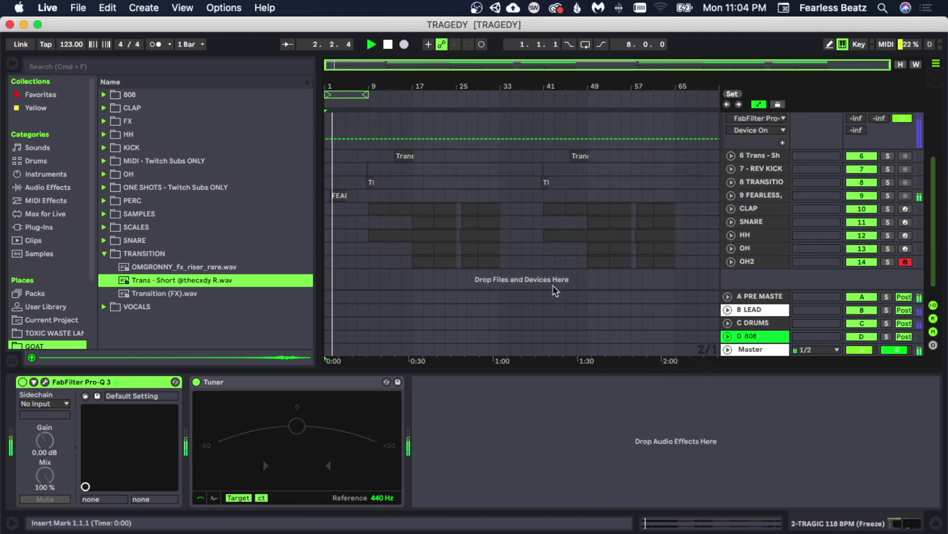
{"action": "scroll", "coordinate": [555, 290], "scroll_direction": "up", "scroll_amount": 4}
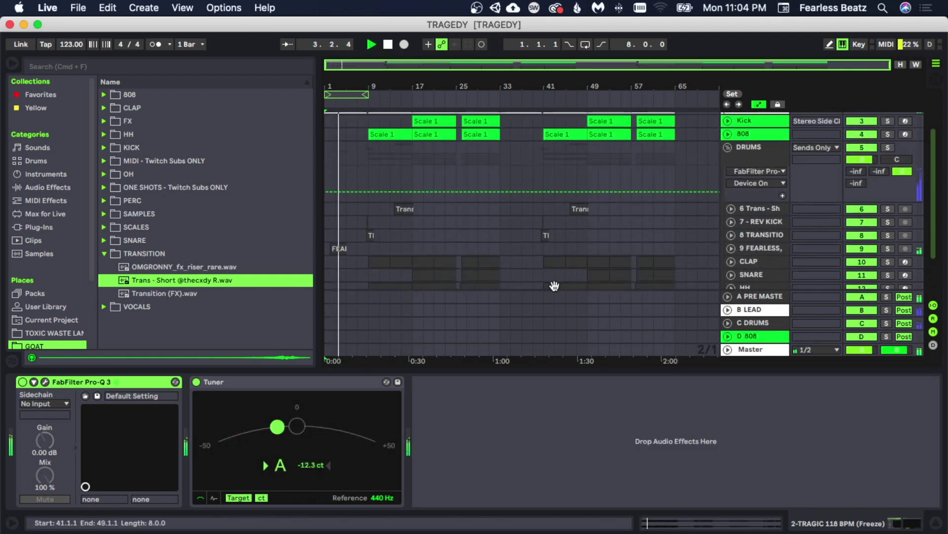
{"action": "left_click_drag", "start_coordinate": [354, 226], "coordinate": [635, 227]}
{"action": "left_click", "coordinate": [653, 227]}
{"action": "scroll", "coordinate": [652, 221], "scroll_direction": "down", "scroll_amount": 3}
{"action": "scroll", "coordinate": [723, 225], "scroll_direction": "up", "scroll_amount": 2}
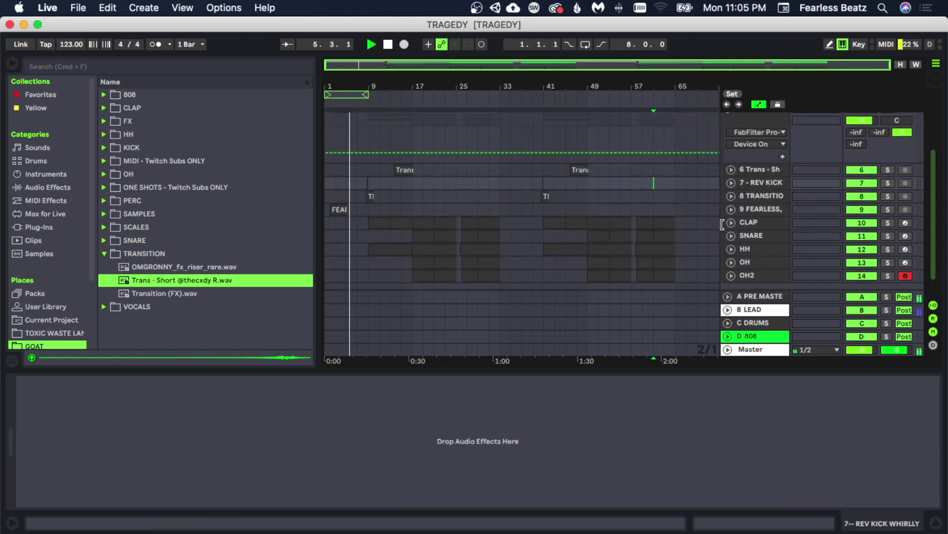
Unfold the reverse kick and transition tracks to inspect their clips around bar 9, and fold both tracks again
{"action": "left_click", "coordinate": [731, 184]}
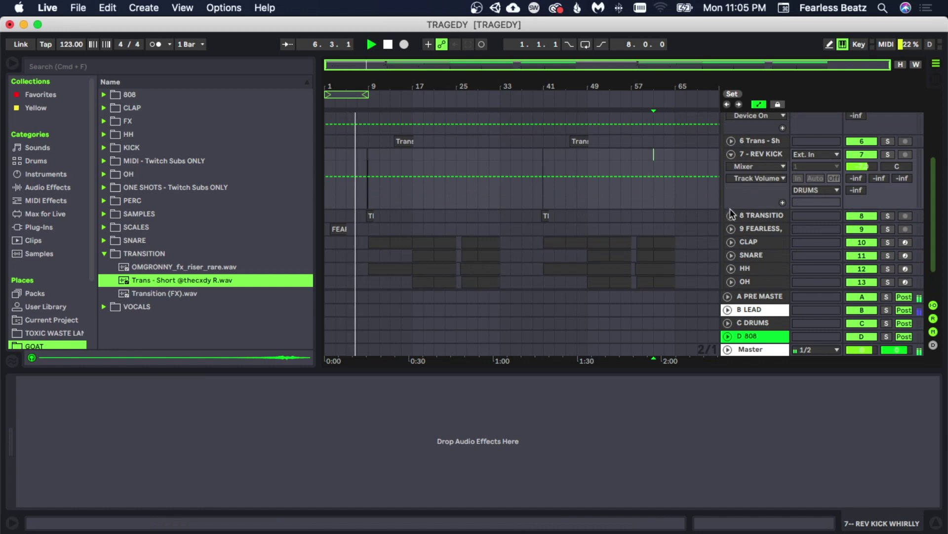
{"action": "left_click", "coordinate": [732, 216]}
{"action": "left_click_drag", "start_coordinate": [361, 88], "coordinate": [361, 163]}
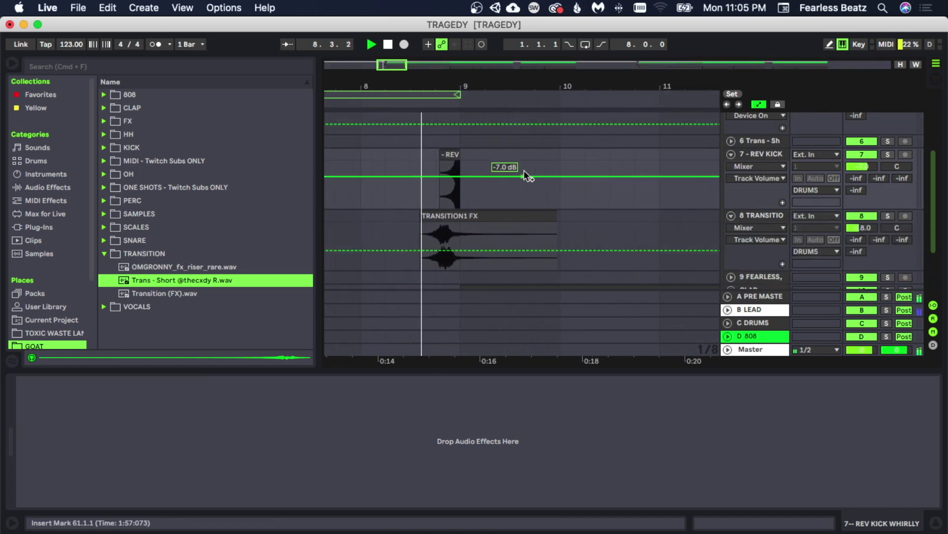
{"action": "left_click", "coordinate": [731, 215]}
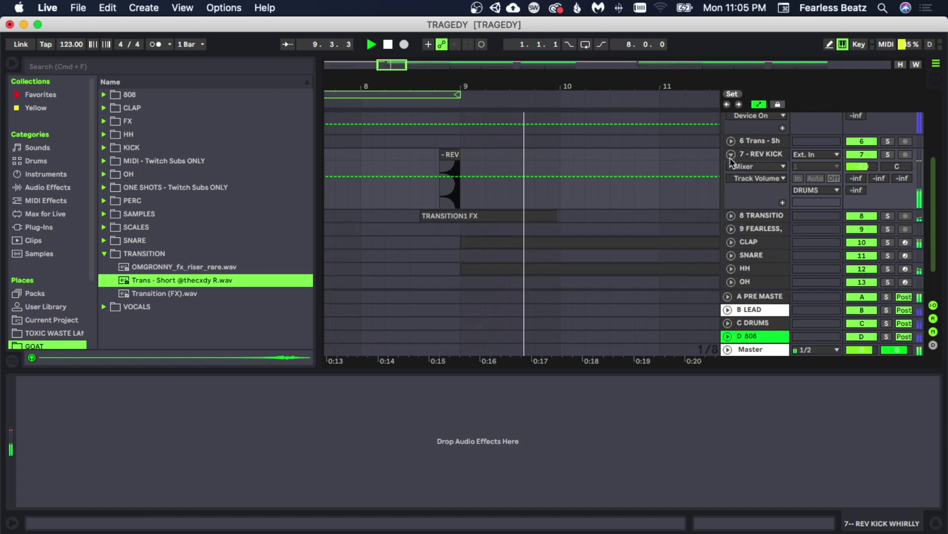
{"action": "left_click", "coordinate": [731, 155]}
Unfold the Trans - Short track and examine its clip leading into bar 17 against the drum and 808 clips
{"action": "scroll", "coordinate": [612, 168], "scroll_direction": "up", "scroll_amount": 5}
{"action": "left_click_drag", "start_coordinate": [597, 89], "coordinate": [597, 51]}
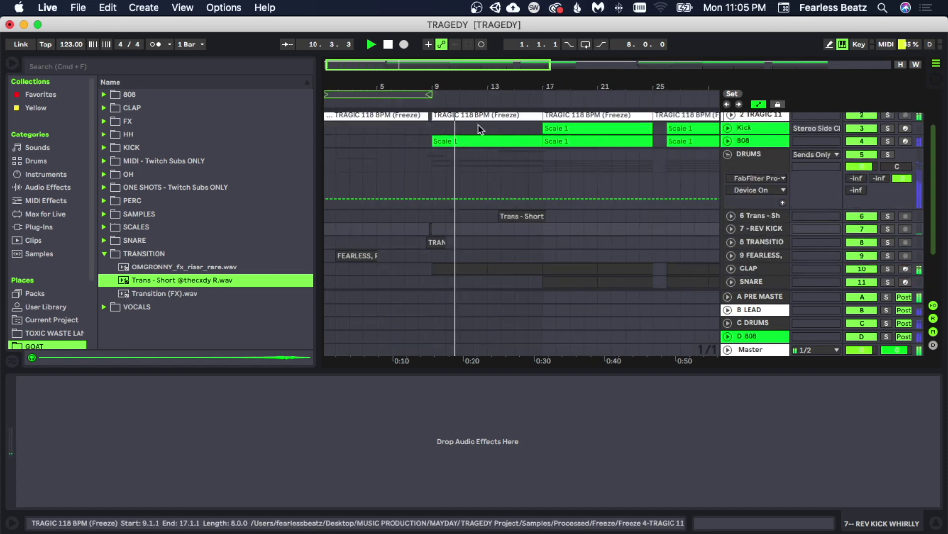
{"action": "left_click", "coordinate": [731, 215]}
{"action": "scroll", "coordinate": [613, 261], "scroll_direction": "down", "scroll_amount": 3}
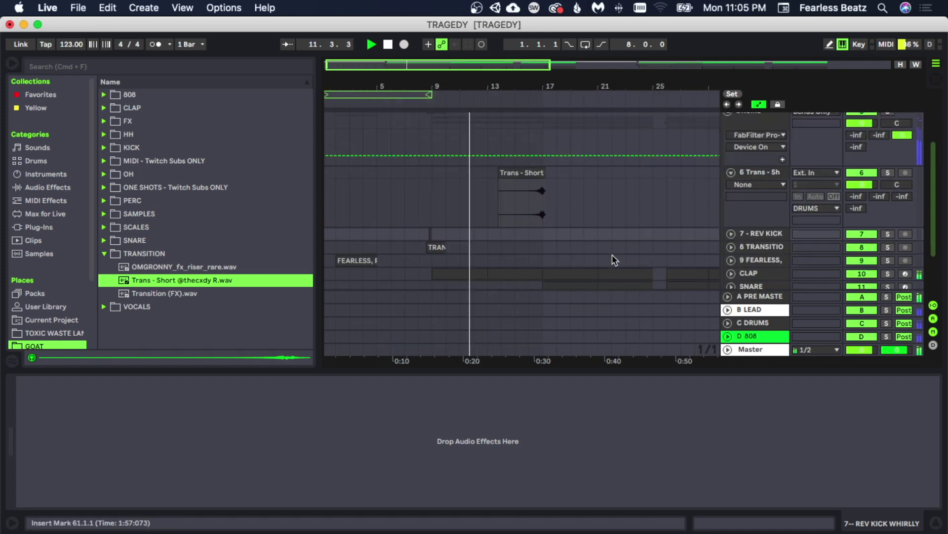
{"action": "scroll", "coordinate": [568, 208], "scroll_direction": "right", "scroll_amount": 2}
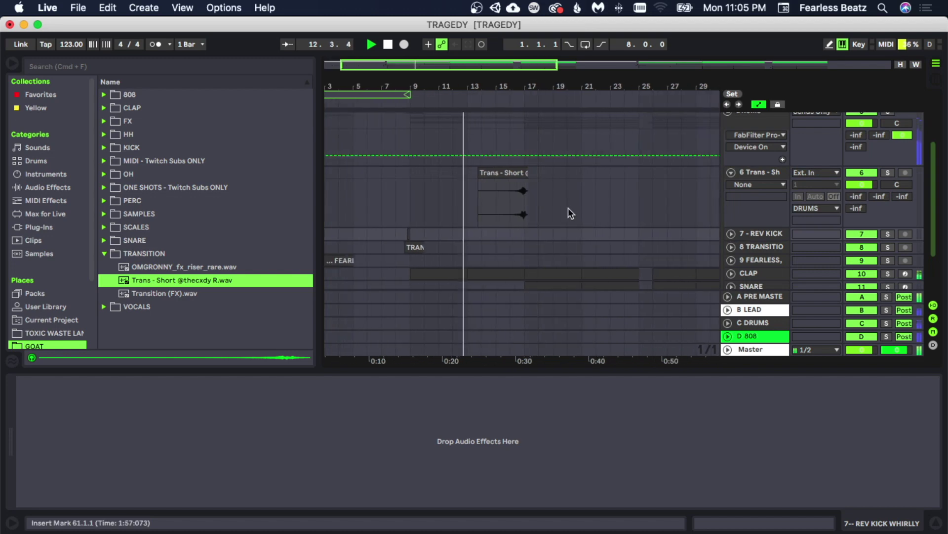
{"action": "scroll", "coordinate": [571, 209], "scroll_direction": "up", "scroll_amount": 3}
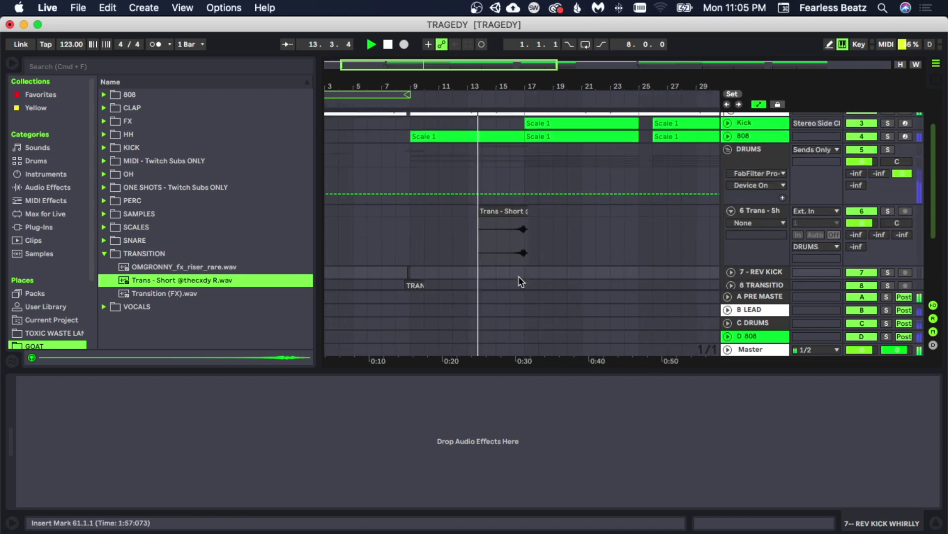
{"action": "scroll", "coordinate": [539, 279], "scroll_direction": "down", "scroll_amount": 6}
{"action": "scroll", "coordinate": [568, 266], "scroll_direction": "up", "scroll_amount": 4}
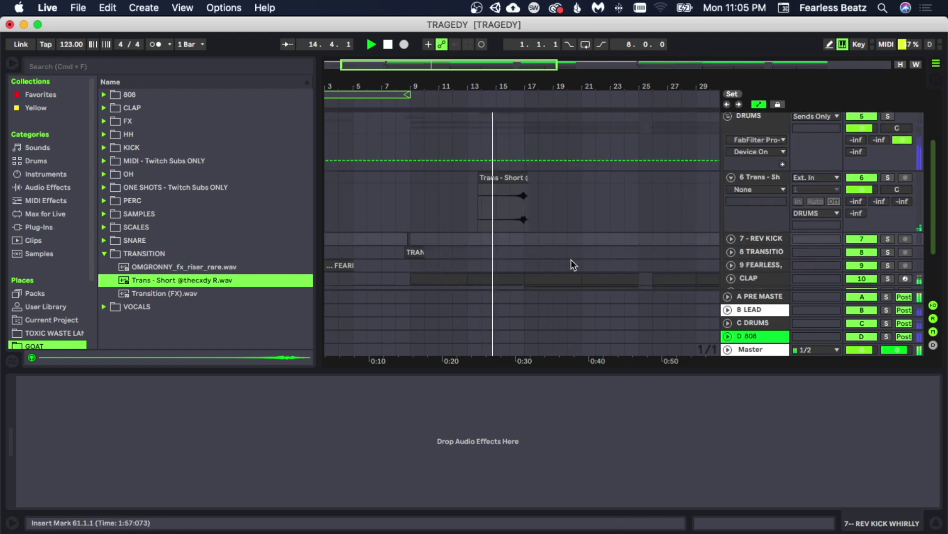
Fit the whole arrangement in view with the device area hidden, and fold the Trans - Short track
{"action": "key", "text": "w"}
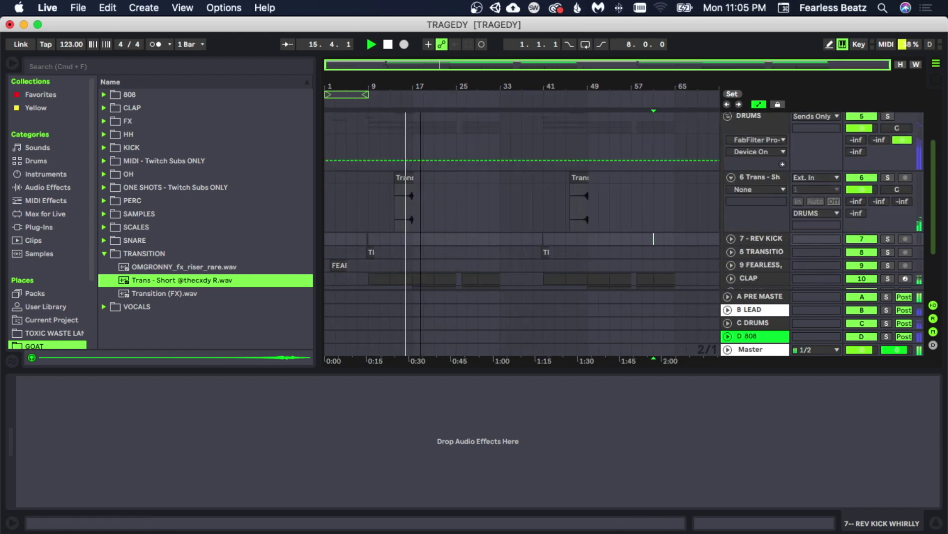
{"action": "key", "text": "super+alt+l"}
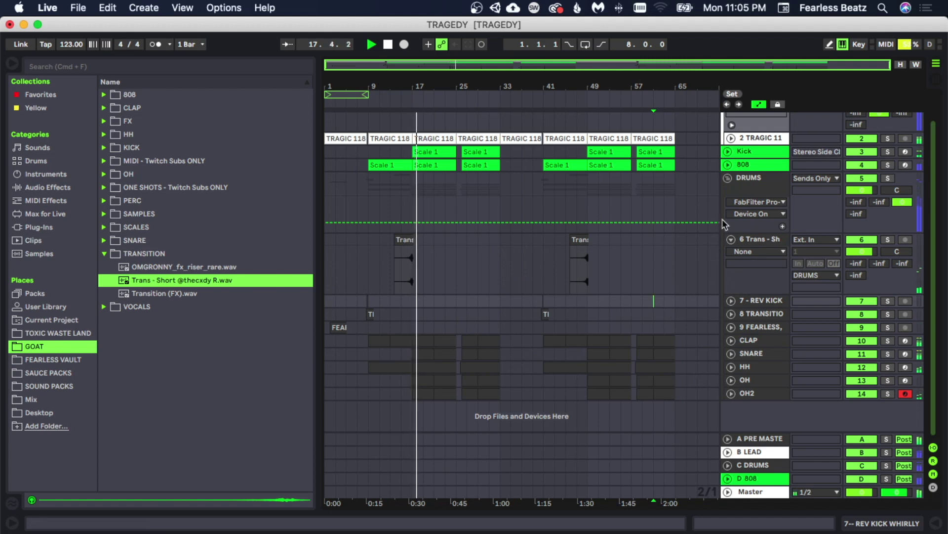
{"action": "left_click", "coordinate": [731, 239]}
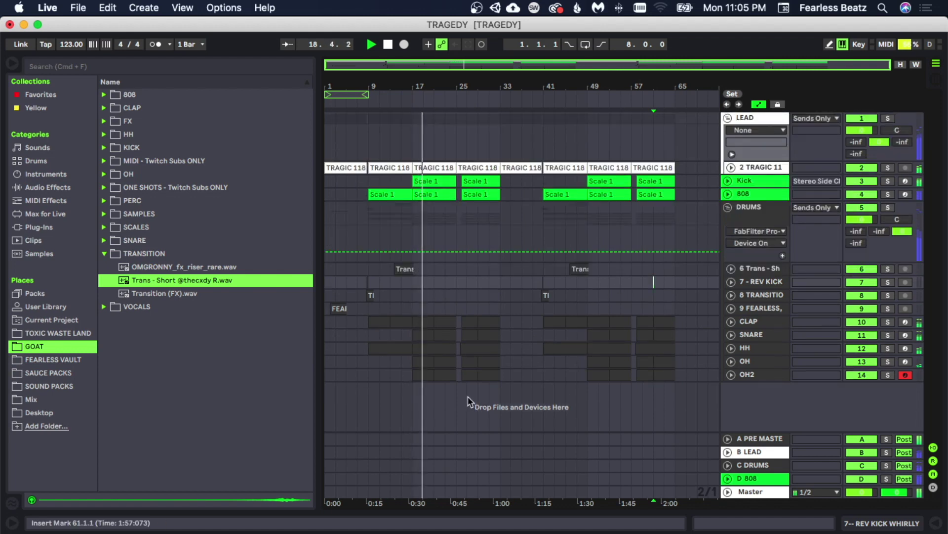